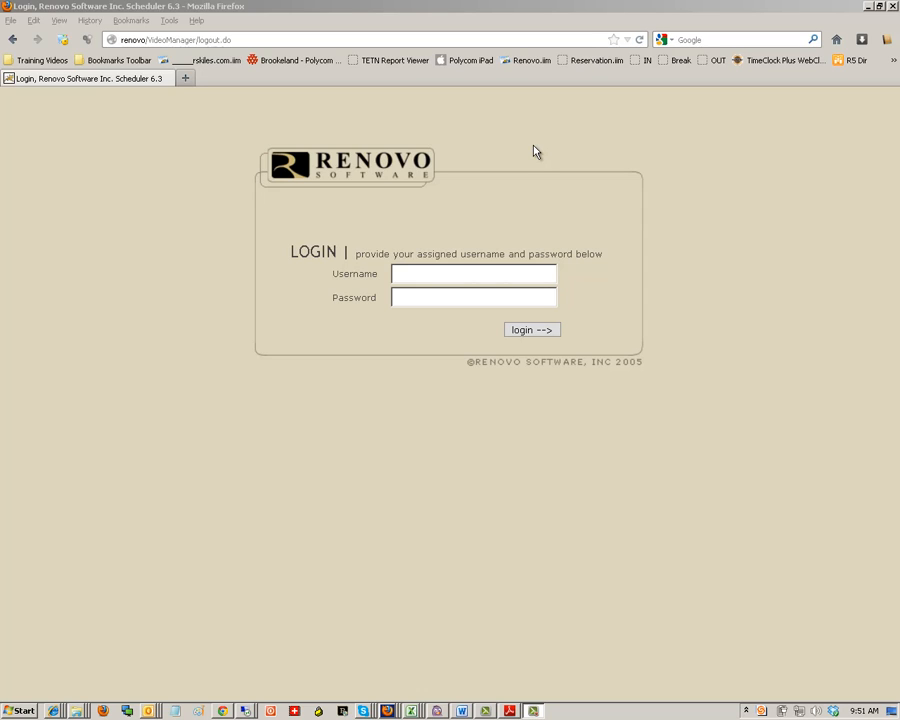
Log in to the scheduler with the saved Renovo.iim bookmark and look through today's conferences in My Calendar
left_click(529, 64)
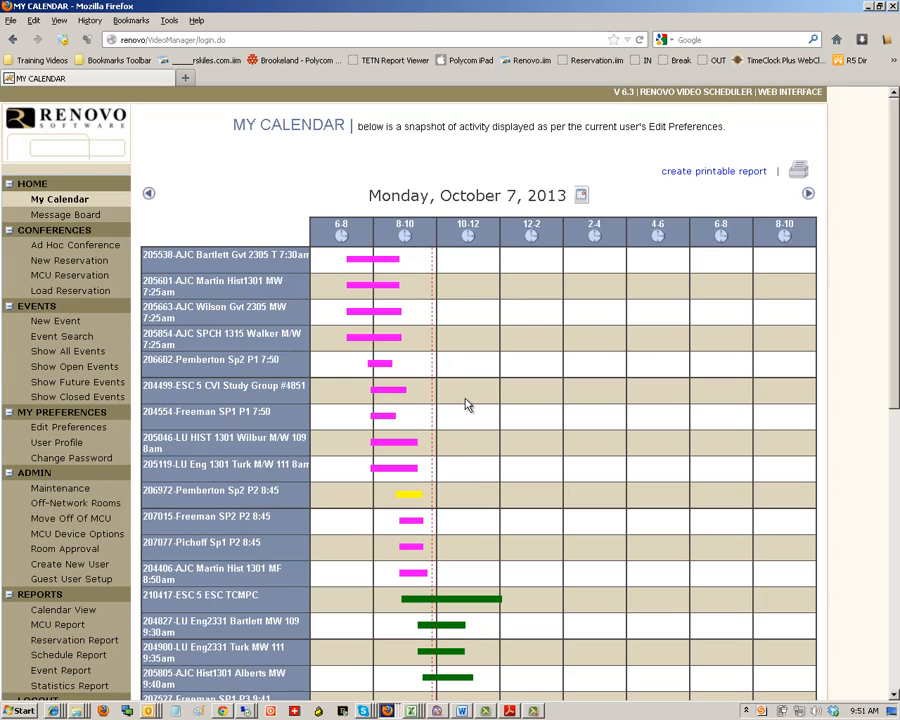
mouse_move(350, 372)
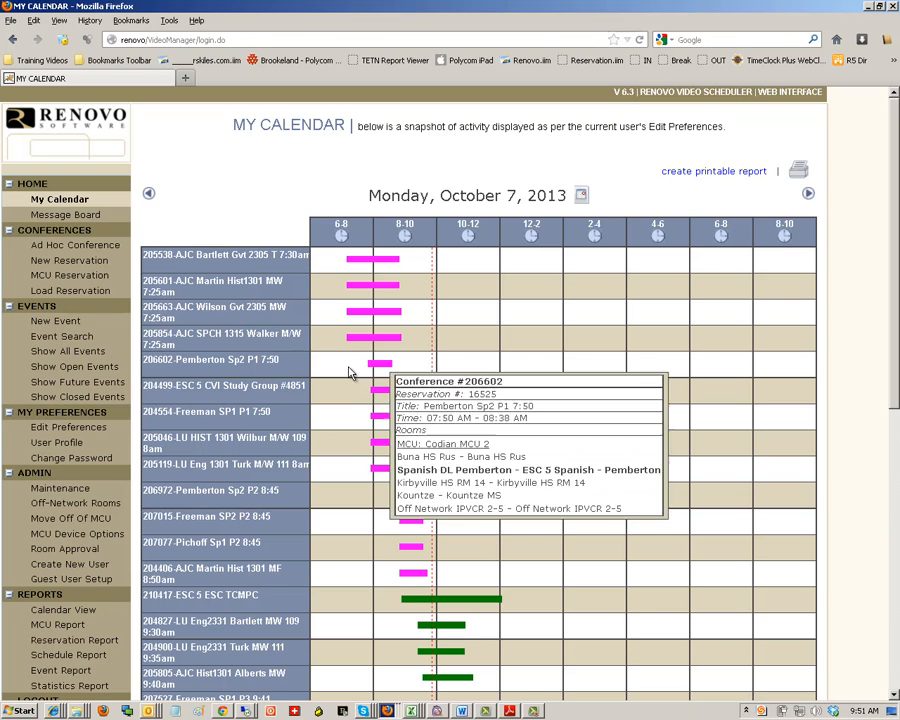
scroll(490, 392, "down", 10)
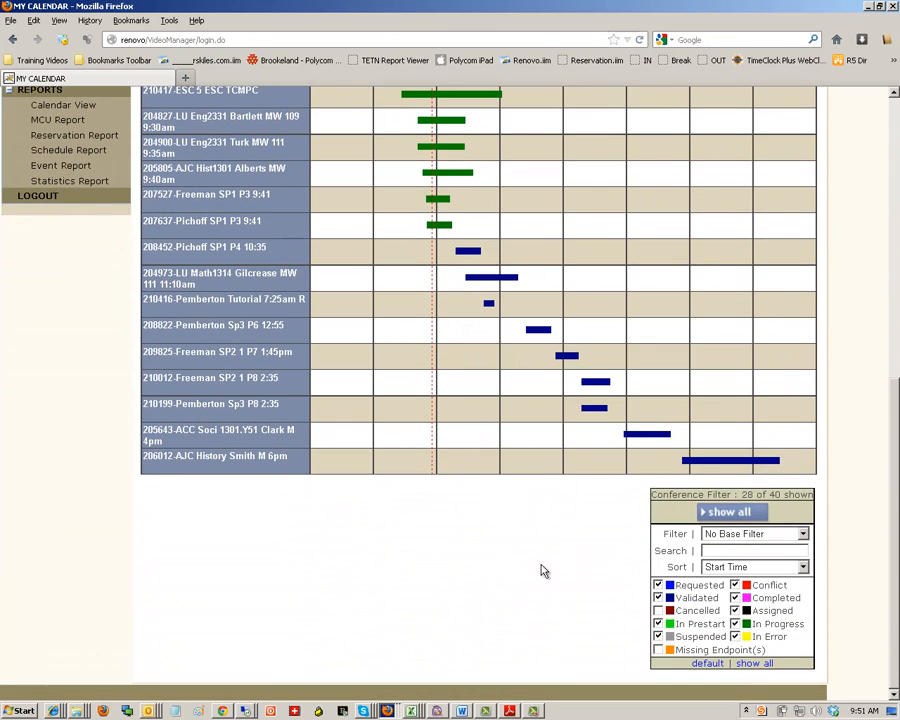
scroll(519, 480, "up", 1)
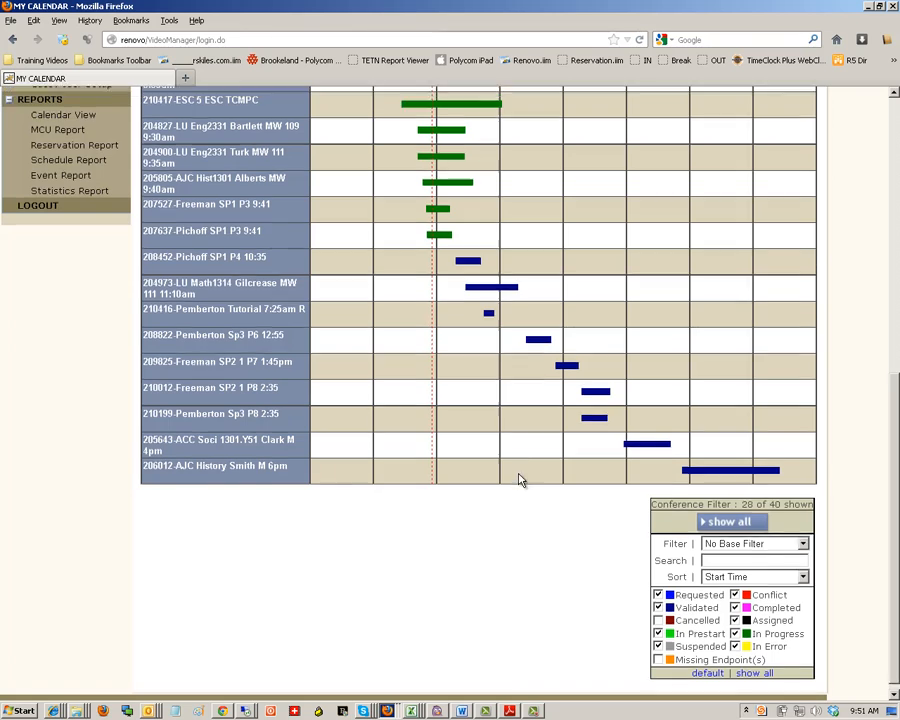
scroll(519, 480, "up", 10)
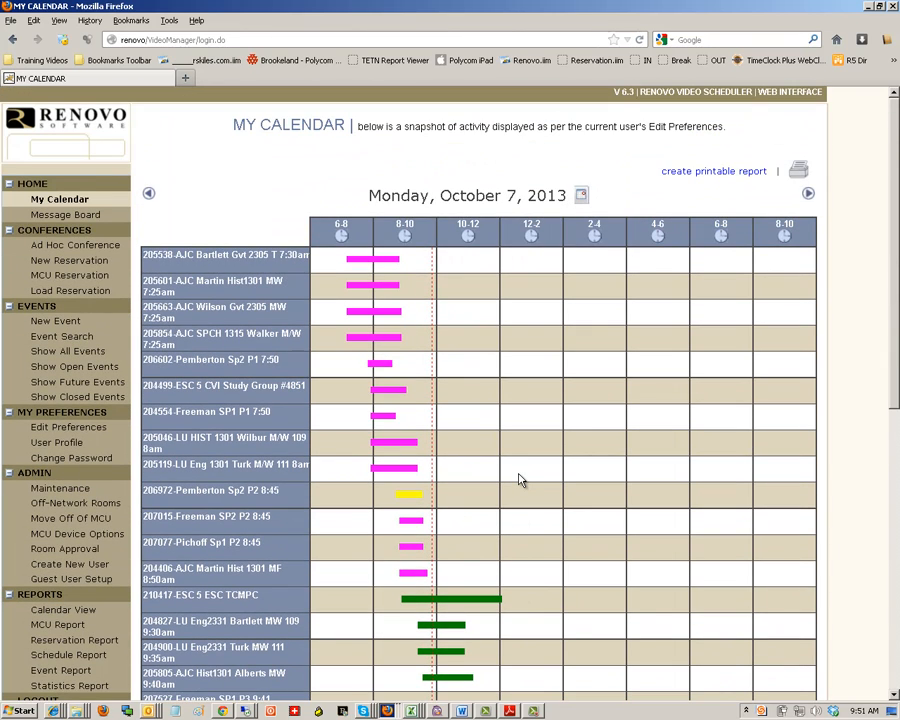
scroll(519, 480, "down", 10)
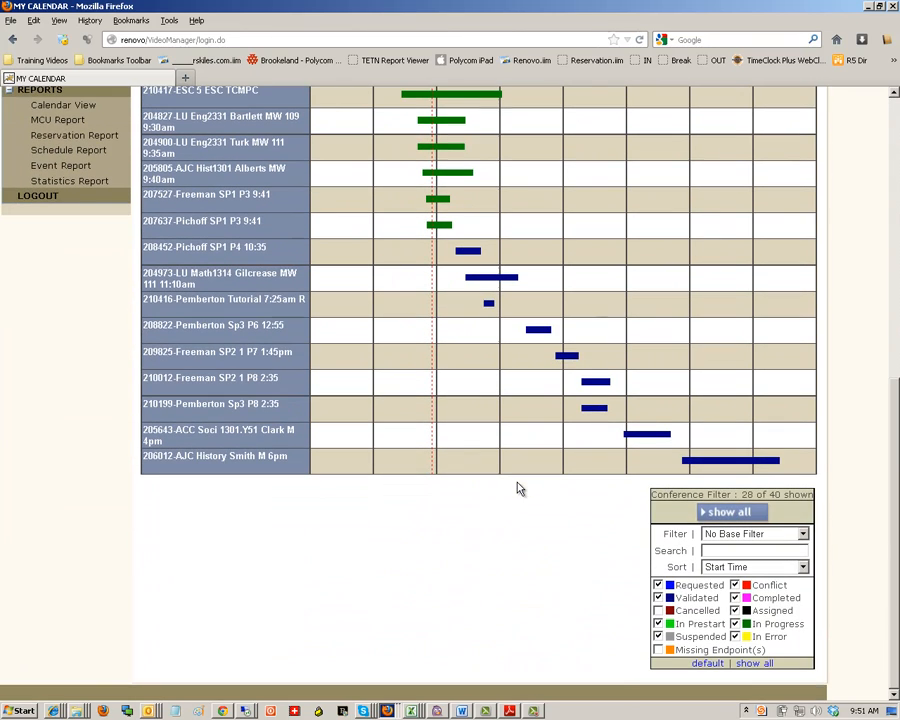
Add cancelled conferences to the calendar's conference filter and review the day's list, including the early tutorial's details
left_click(658, 611)
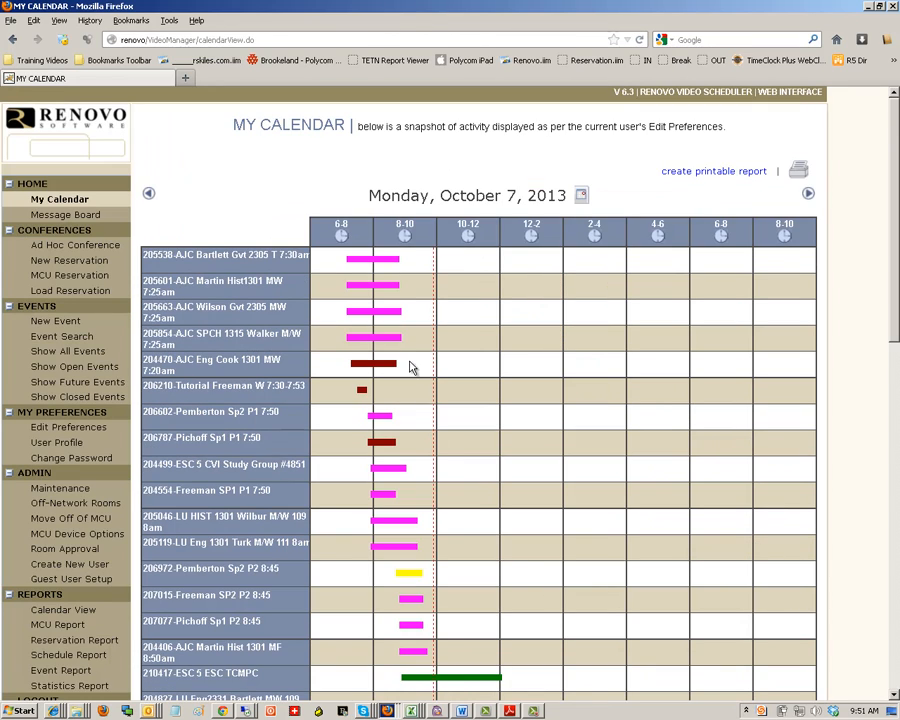
scroll(402, 401, "down", 10)
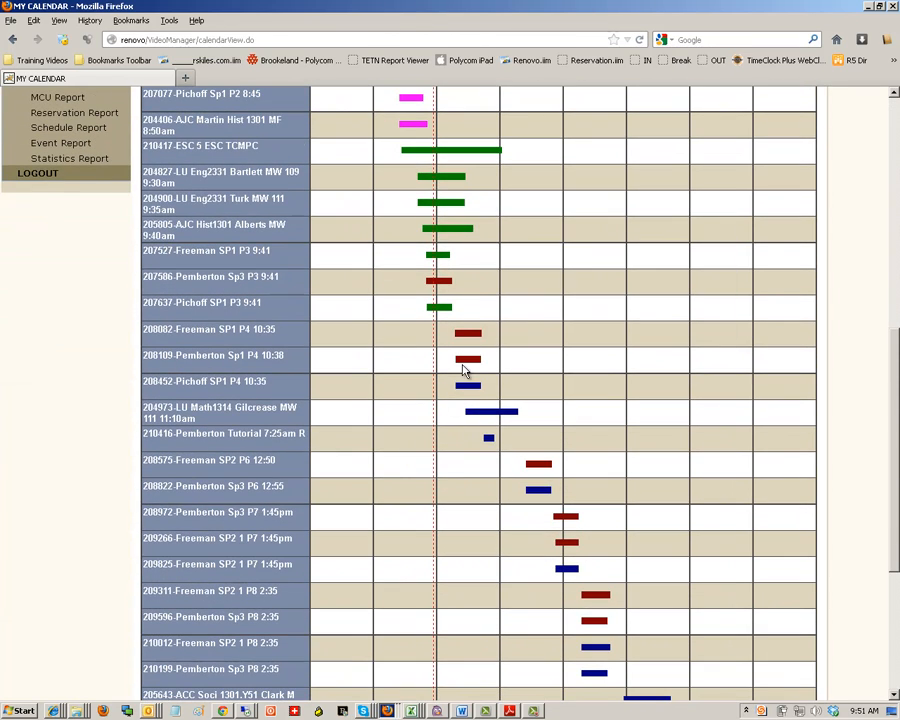
scroll(349, 383, "up", 10)
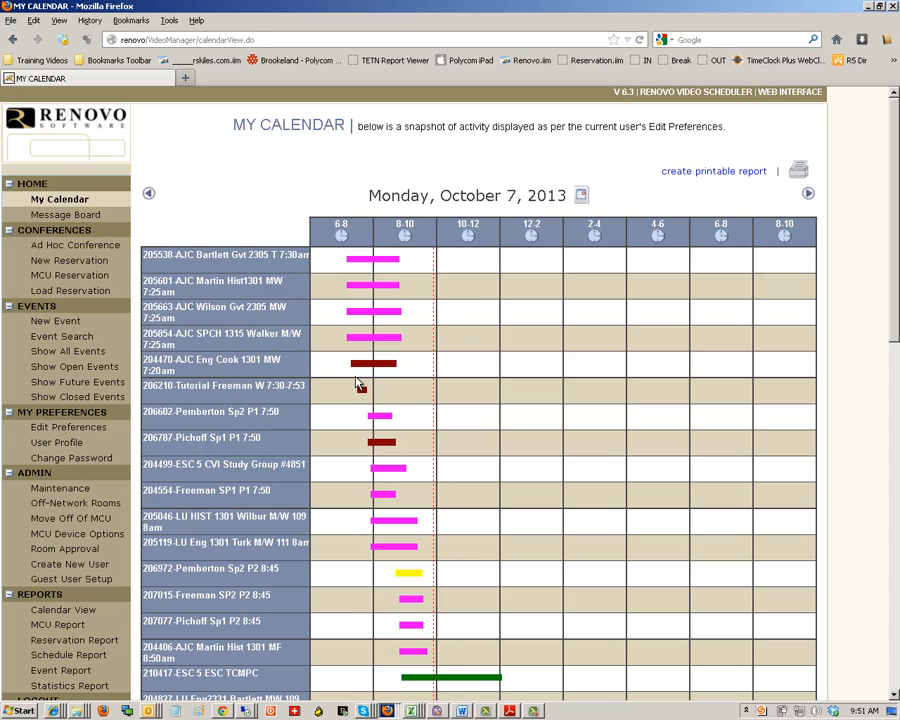
mouse_move(362, 392)
Show the calendar for July 15, 2013
left_click(583, 200)
left_click(576, 218)
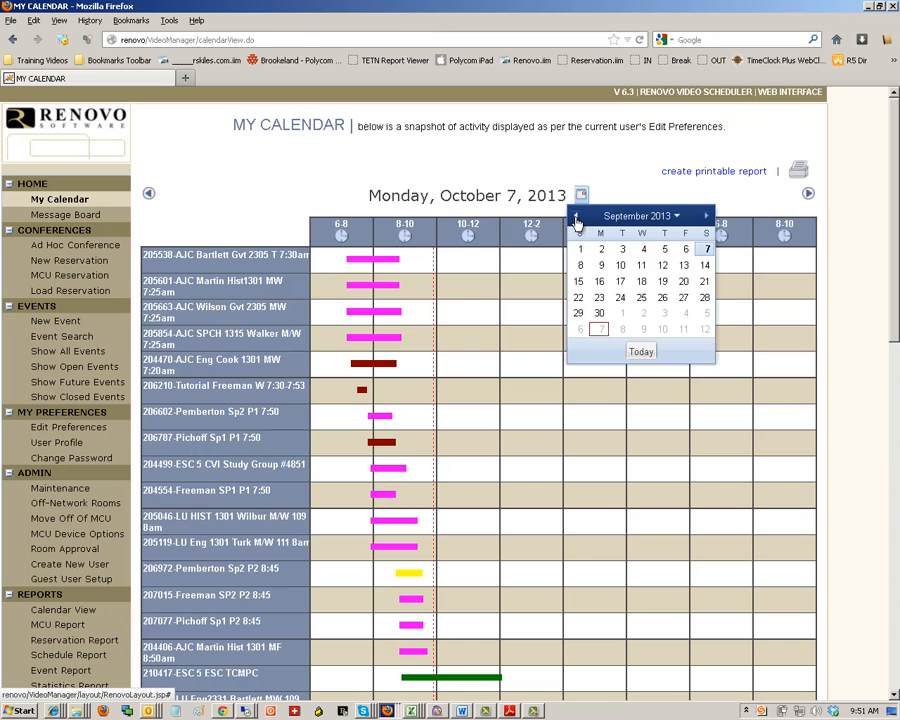
double_click(576, 218)
left_click(598, 282)
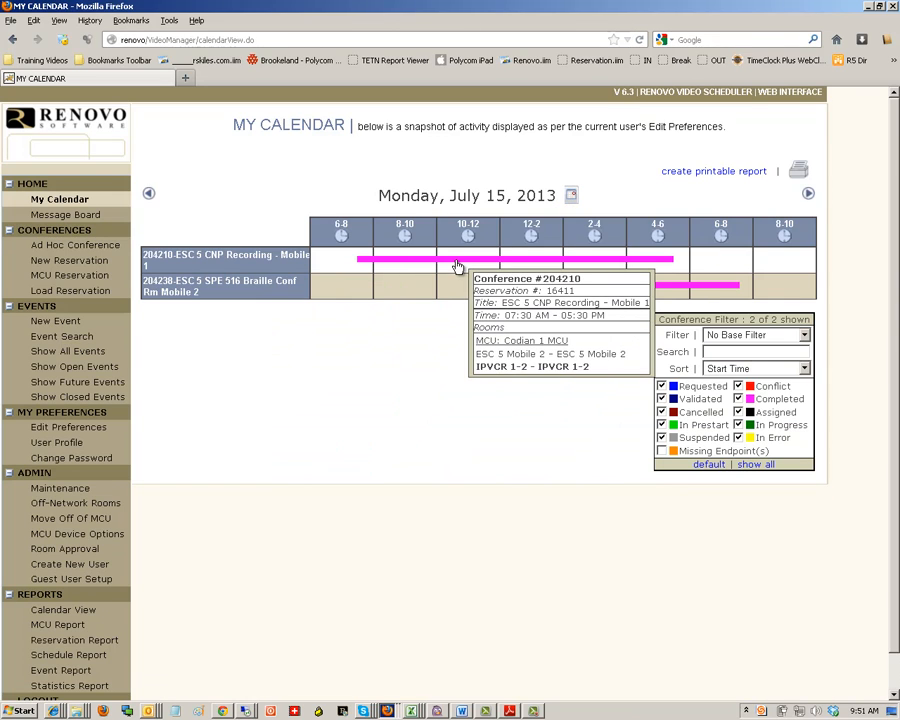
View the copy form for the full "ESC 5 CNP Recording - Mobile 1" reservation, then return to My Calendar without generating a copy
left_click(458, 264)
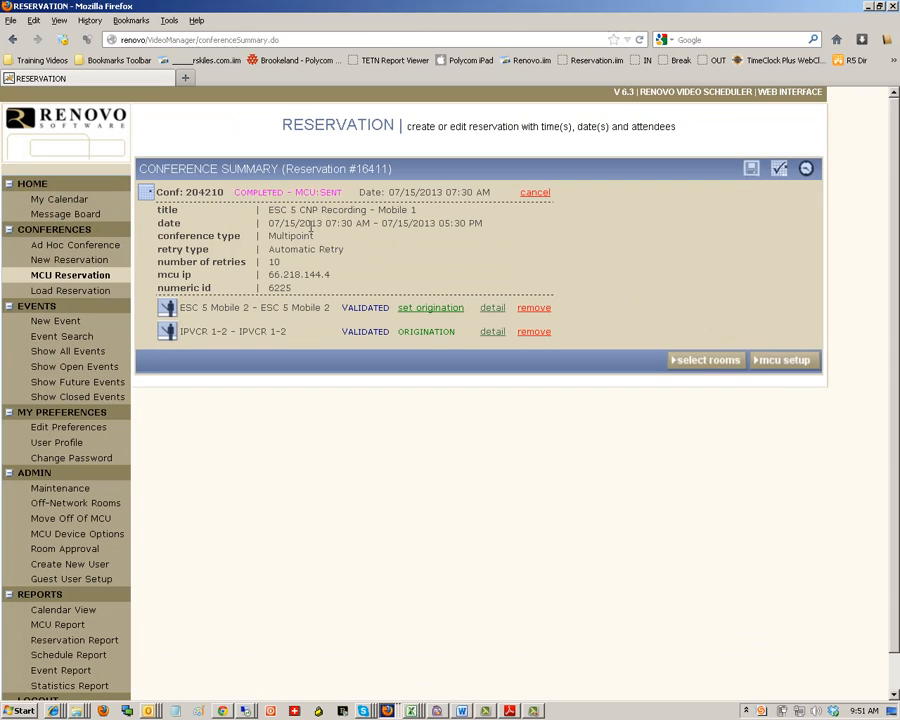
left_click(779, 170)
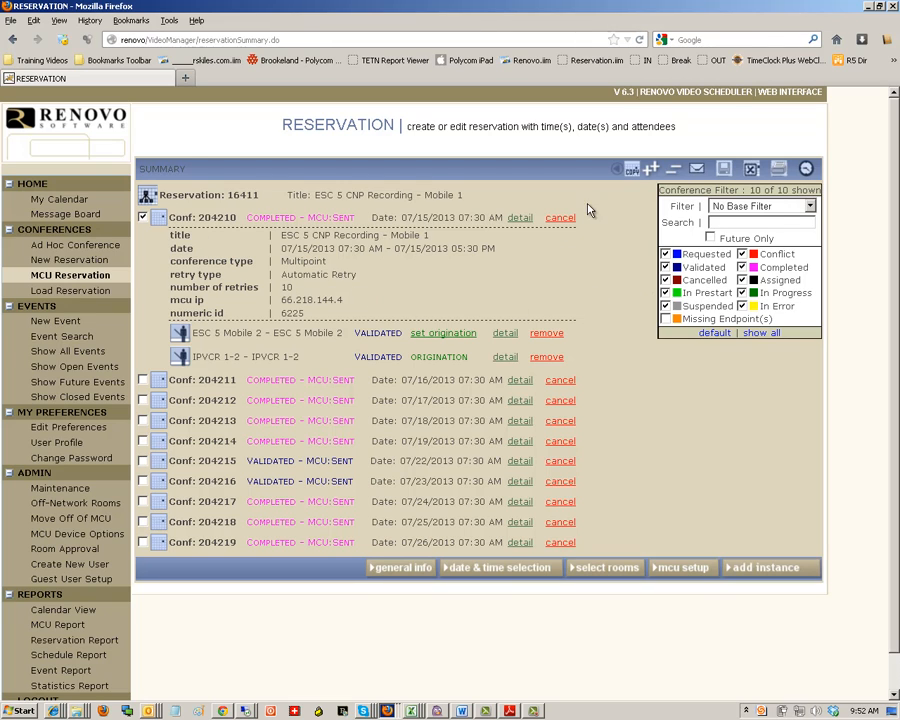
left_click(633, 172)
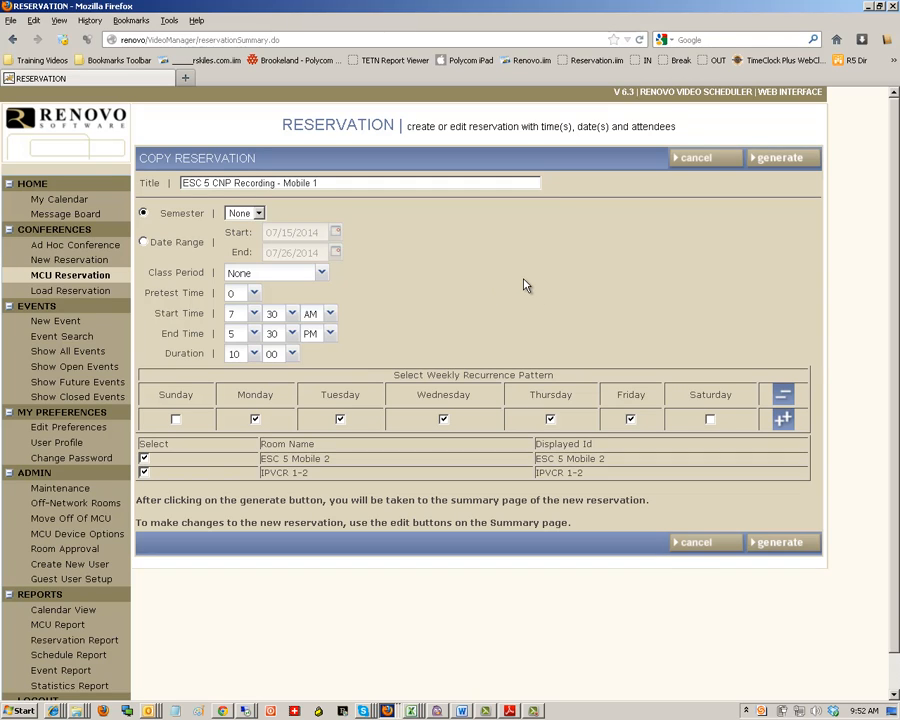
left_click(70, 200)
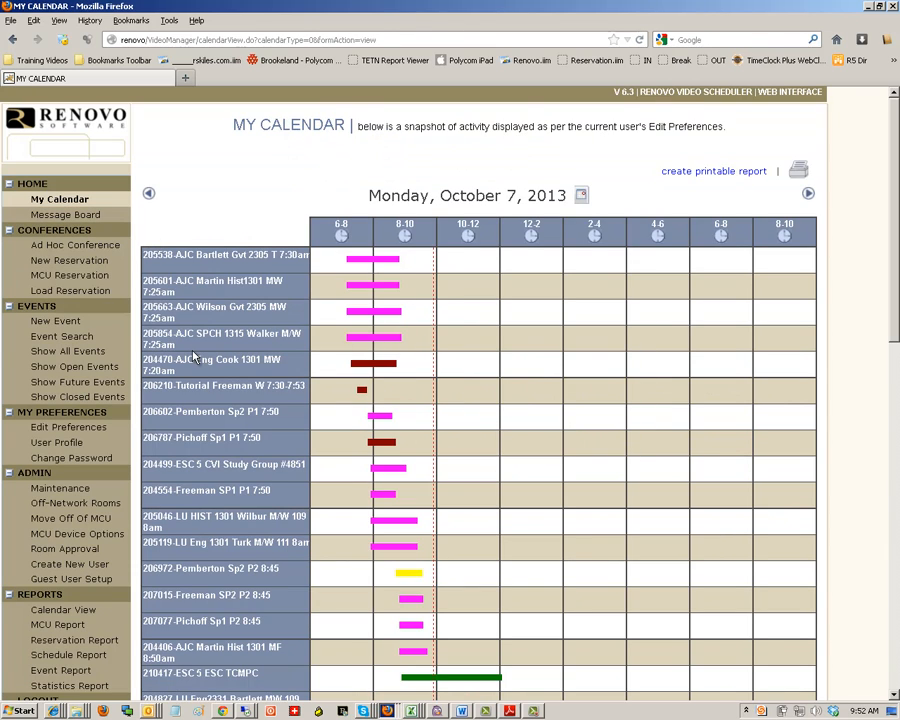
Open Load Reservation and set the search range's start date to 10/07/2010
left_click(55, 293)
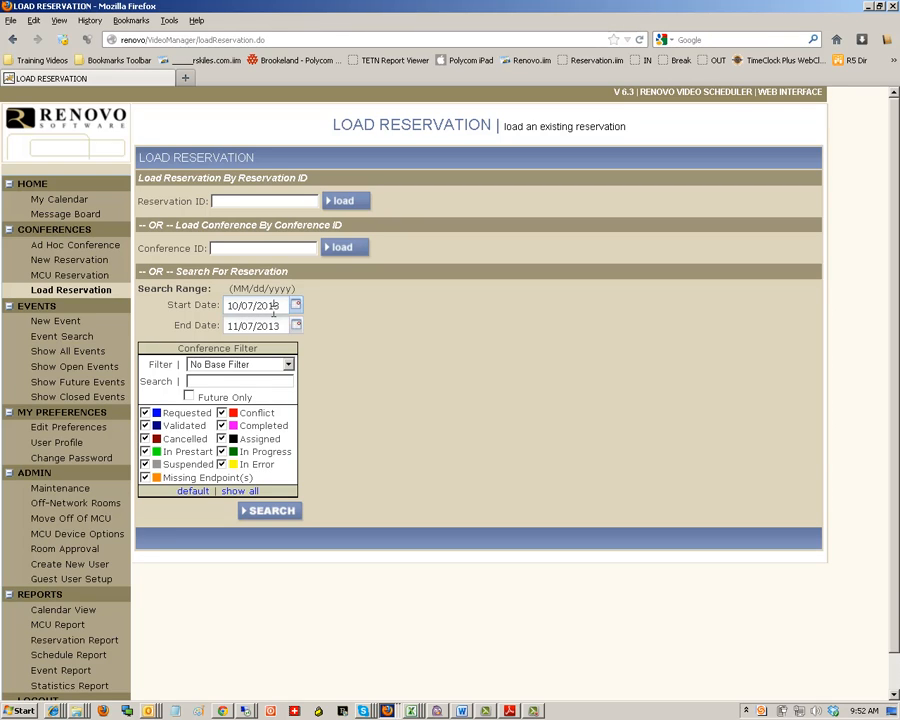
left_click_drag(276, 305, 284, 307)
type("0")
Search the existing reservations in the date range for TxEIS
left_click(264, 381)
type("tc")
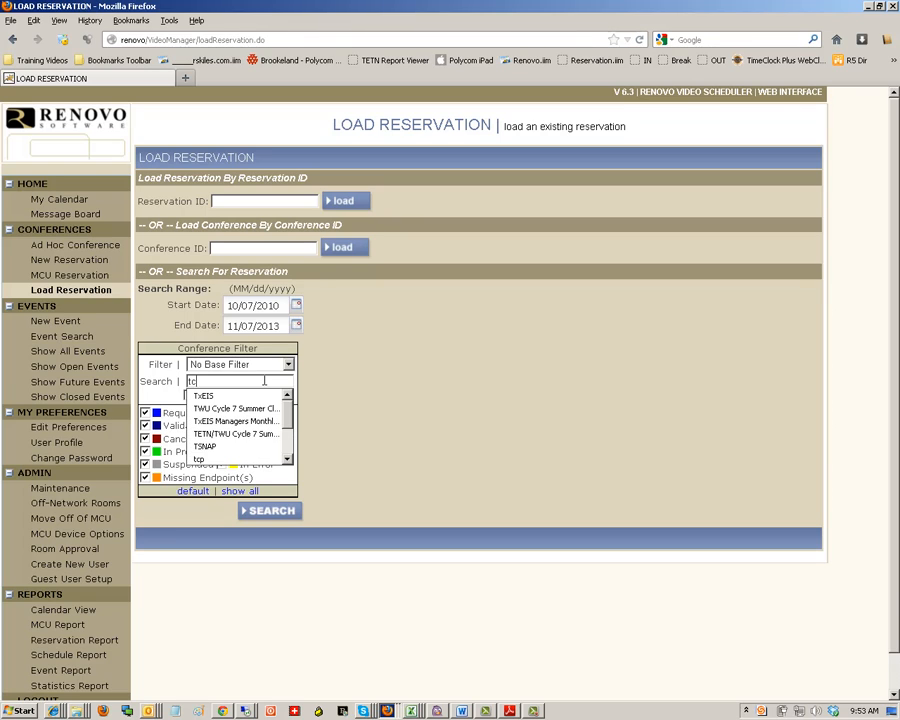
type("p")
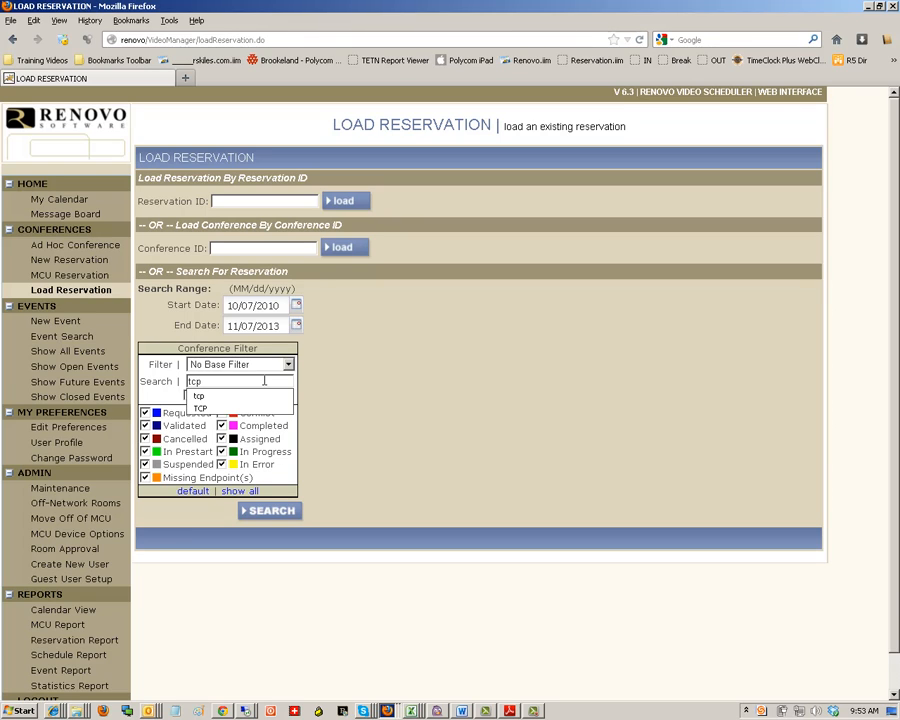
left_click(264, 381)
left_click(264, 381)
key("BackSpace")
key("BackSpace")
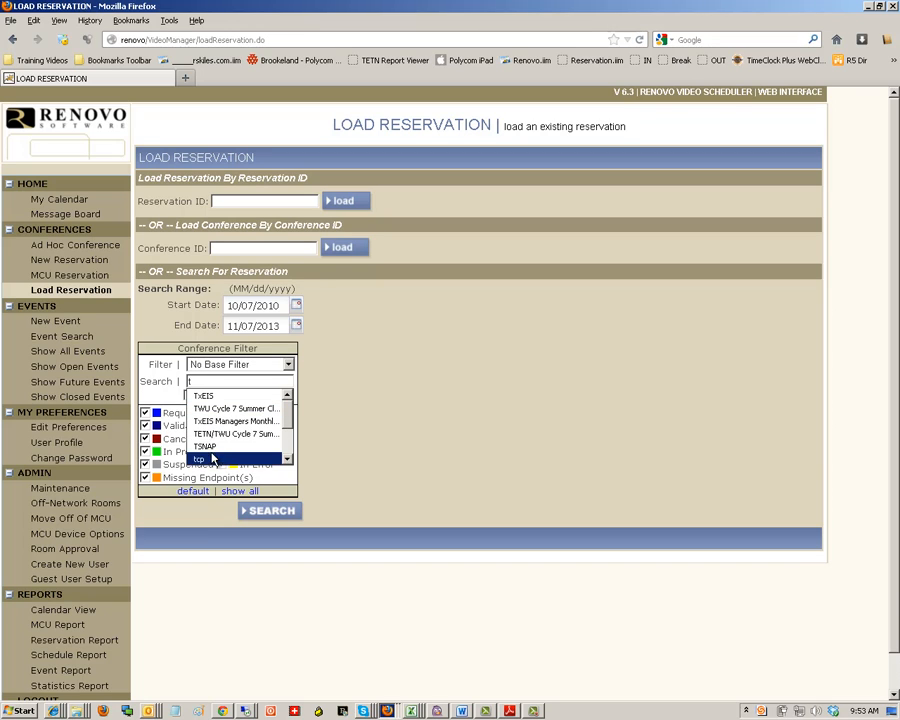
mouse_move(289, 422)
left_mouse_down()
mouse_move(284, 449)
mouse_move(287, 417)
left_mouse_up()
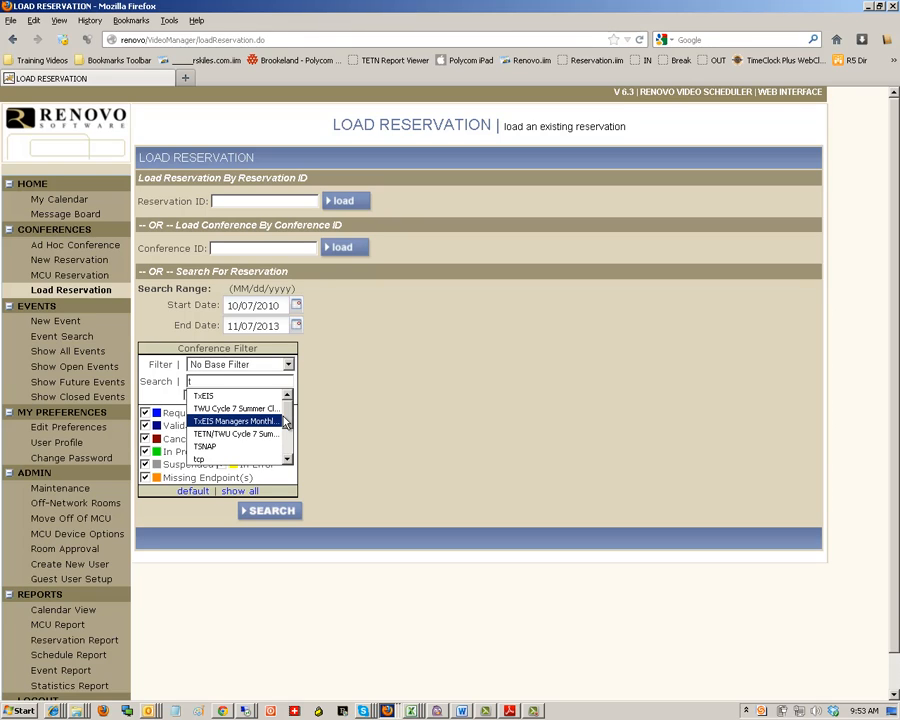
left_click(235, 396)
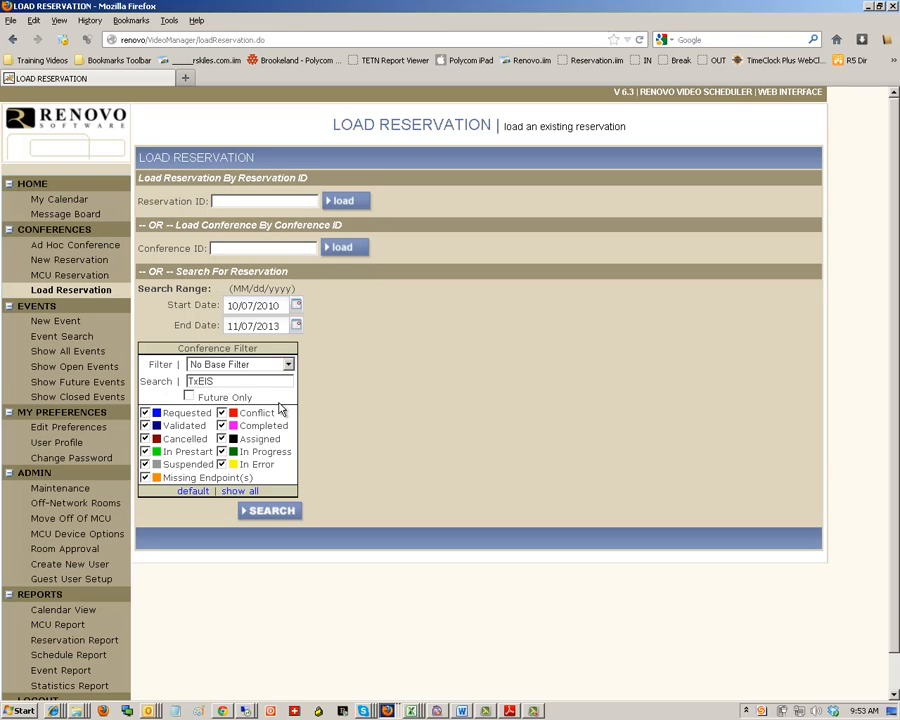
left_click(262, 510)
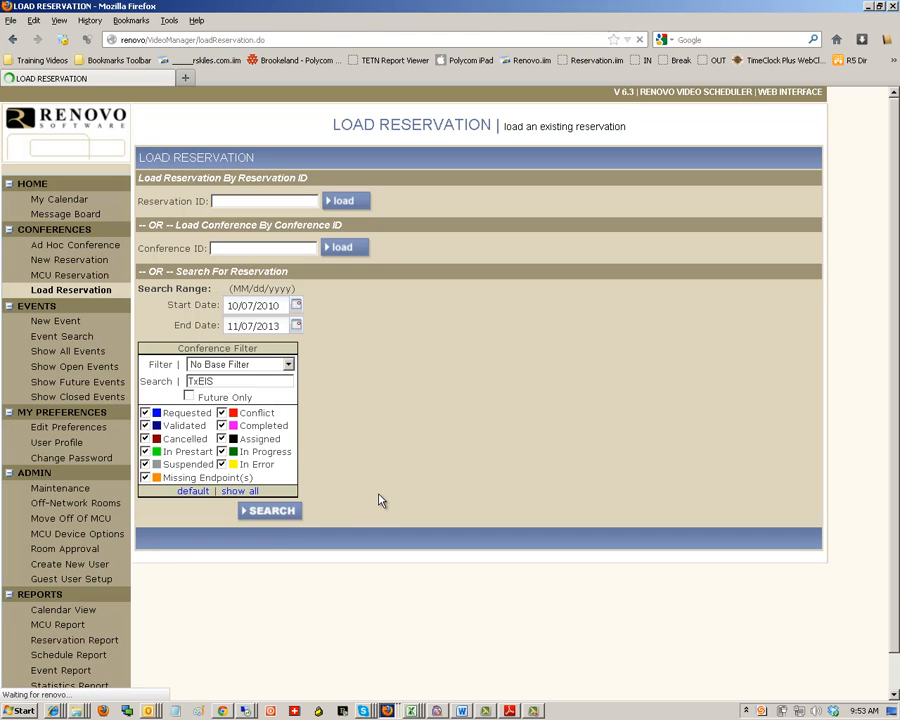
Find the "TxEIS Student Training" reservation in the search results and load it
scroll(259, 585, "down", 20)
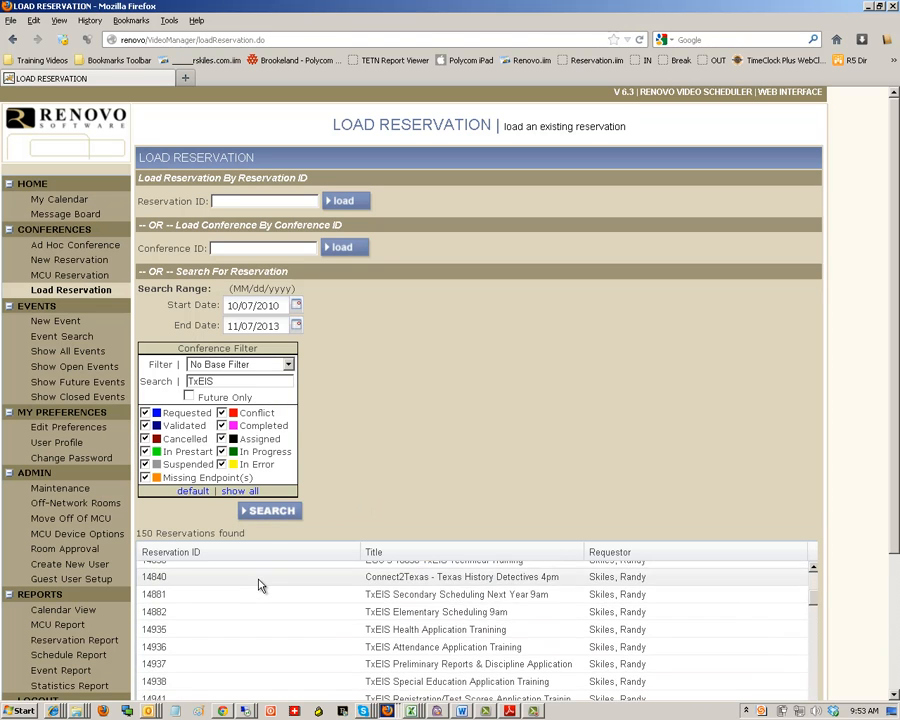
scroll(259, 585, "down", 15)
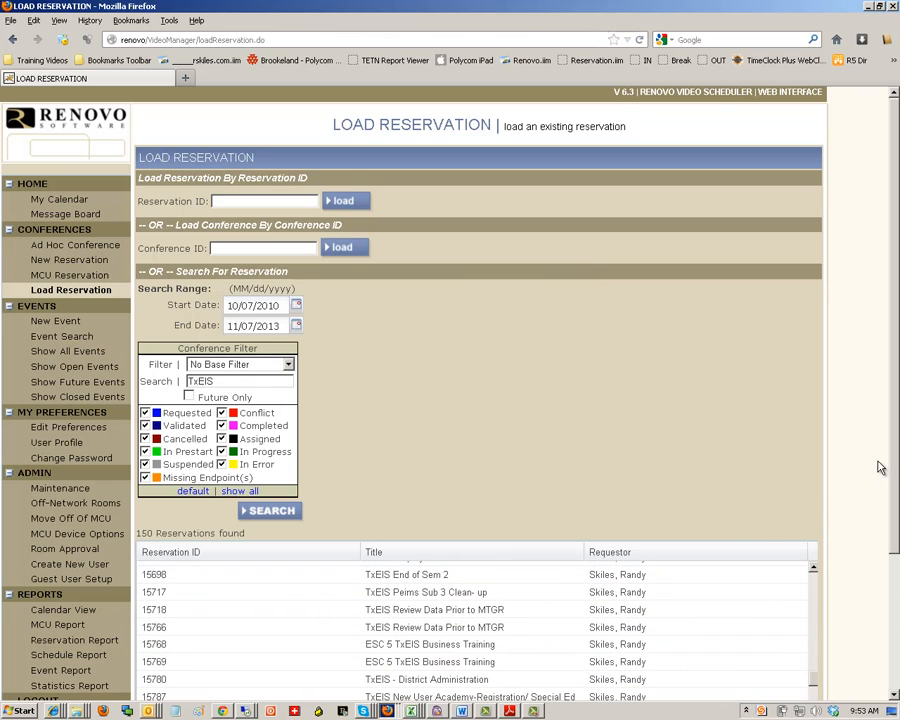
left_click_drag(894, 470, 897, 600)
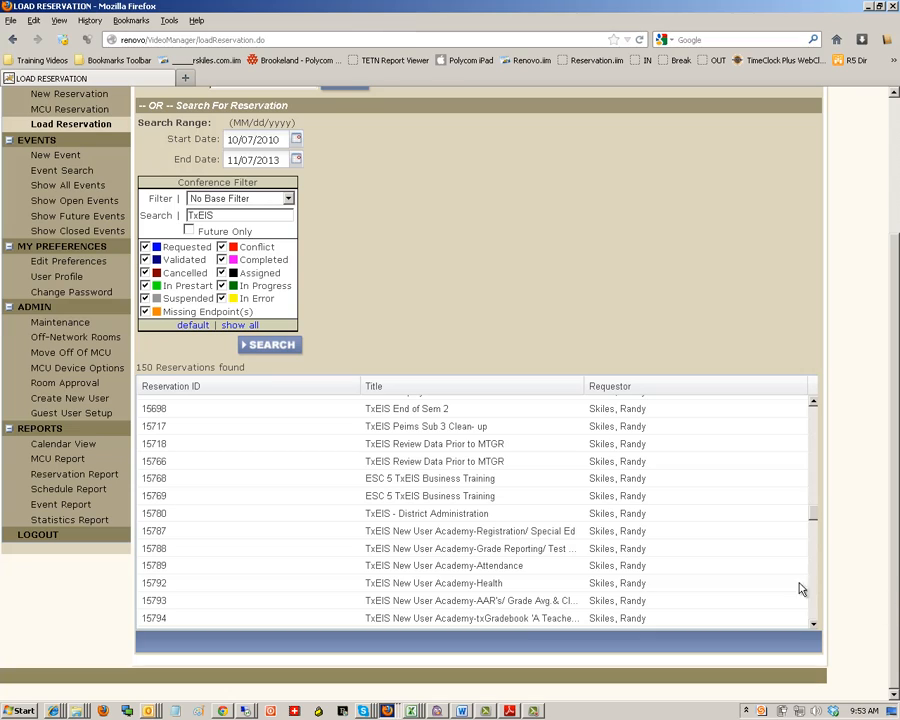
scroll(460, 532, "down", 6)
scroll(457, 535, "down", 15)
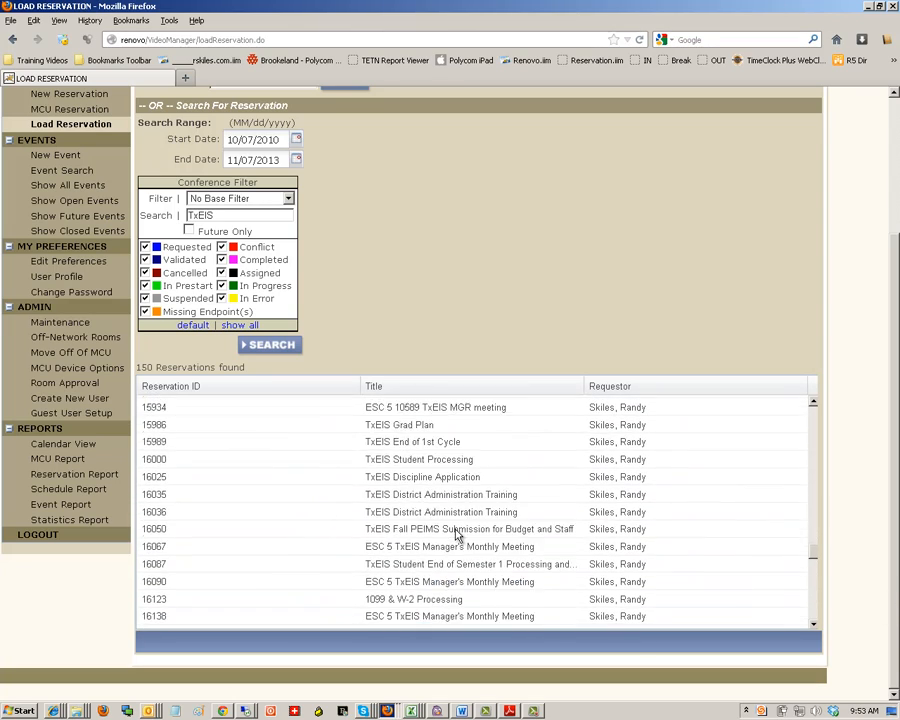
scroll(457, 535, "down", 5)
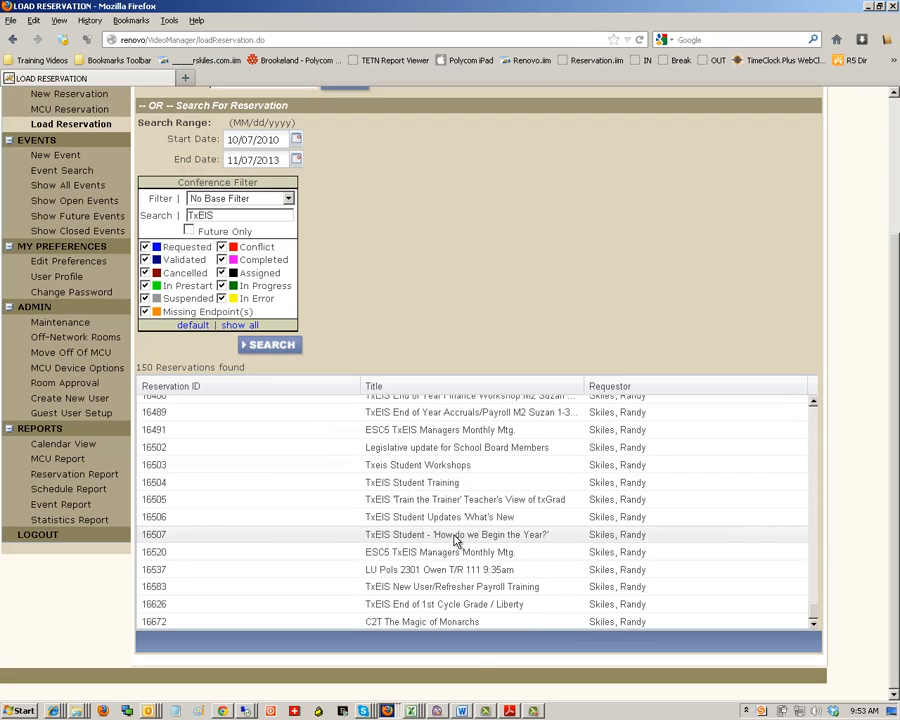
left_click(411, 484)
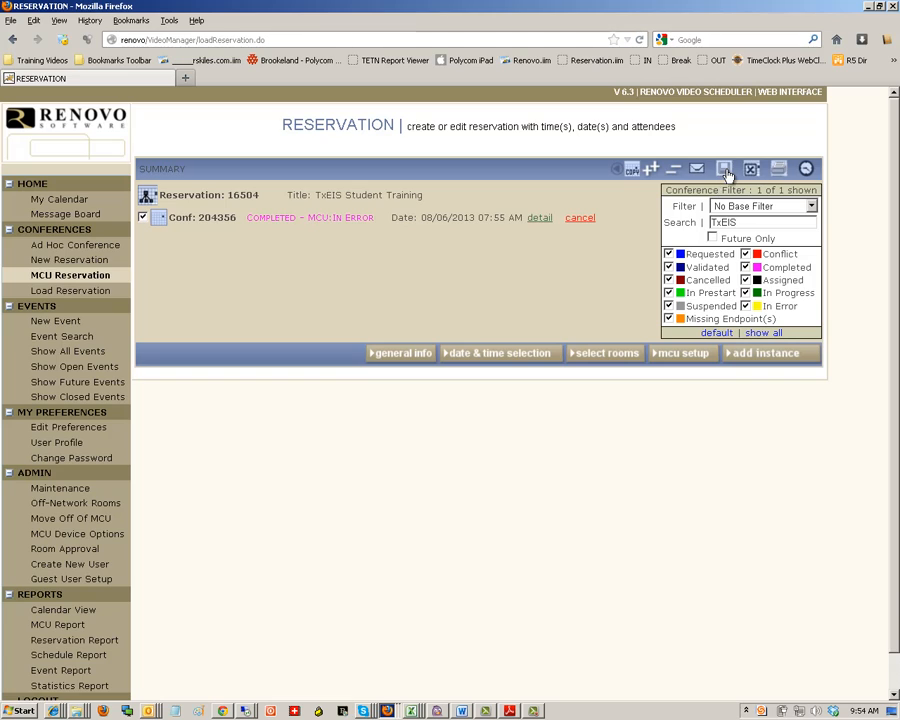
Copy the TxEIS Student Training reservation using a date range instead of a semester, with the start date set to 10/10/2013
left_click(633, 170)
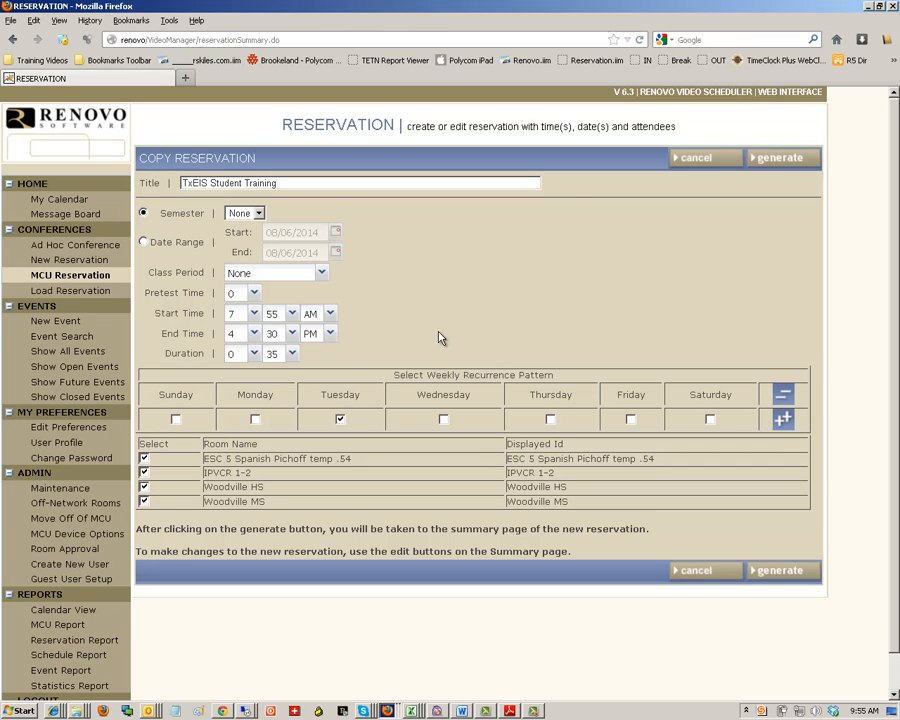
left_click(146, 244)
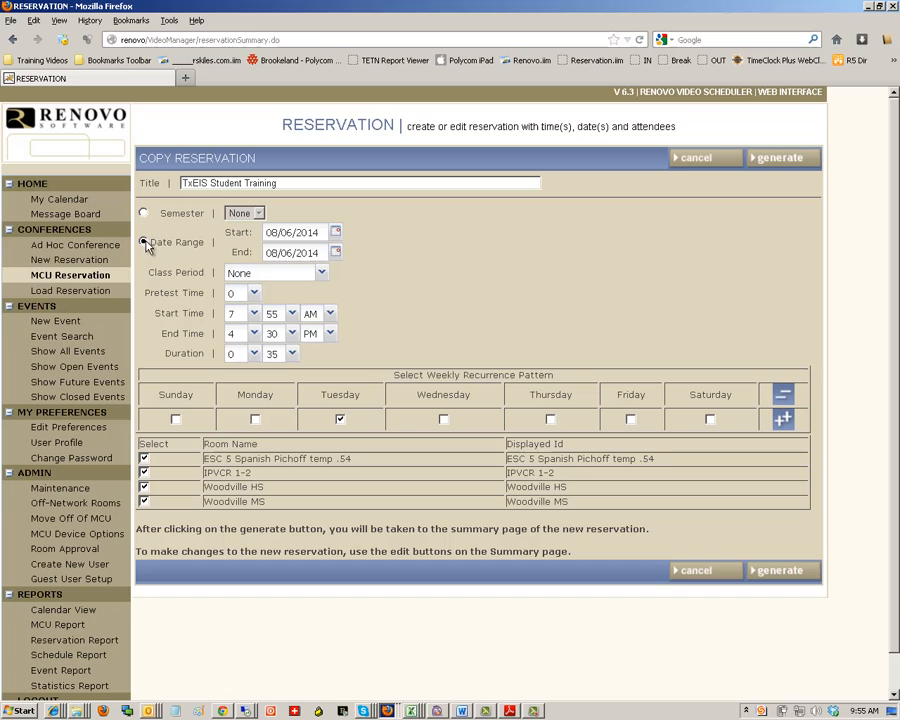
left_click(334, 236)
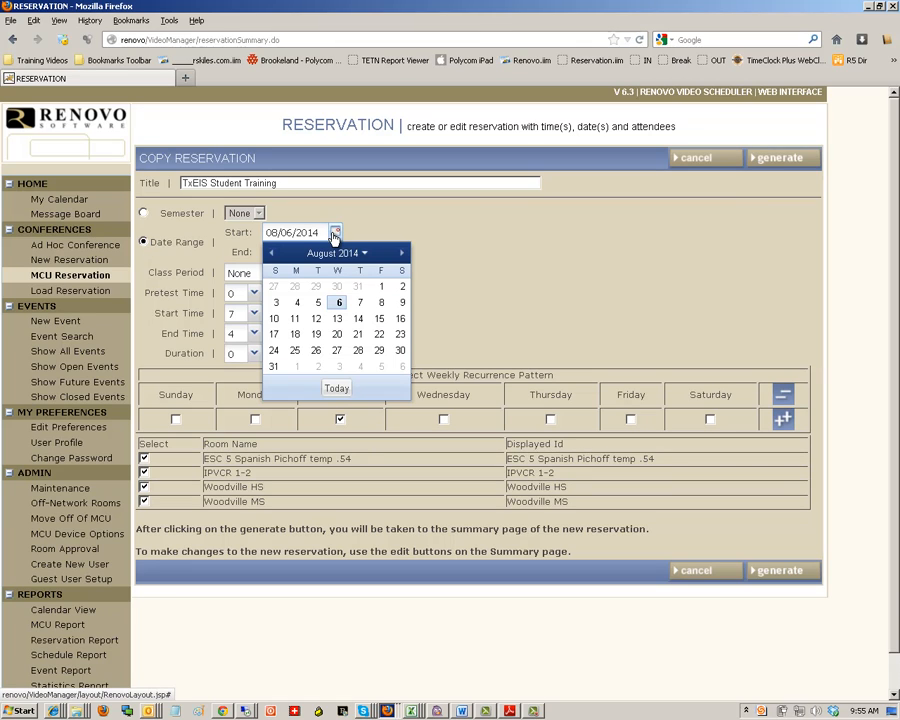
left_click(333, 388)
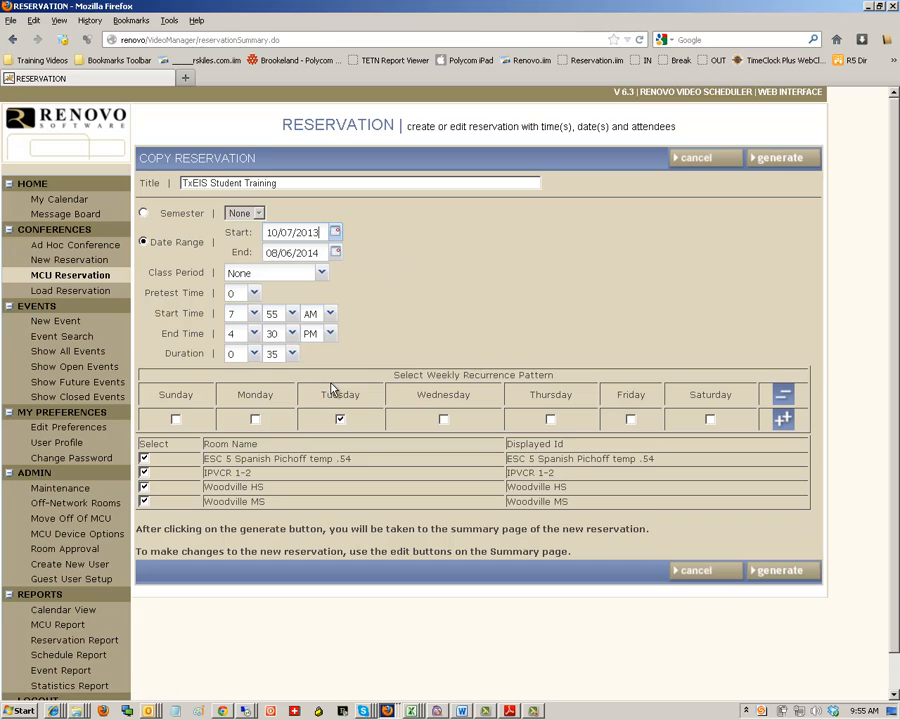
left_click(336, 234)
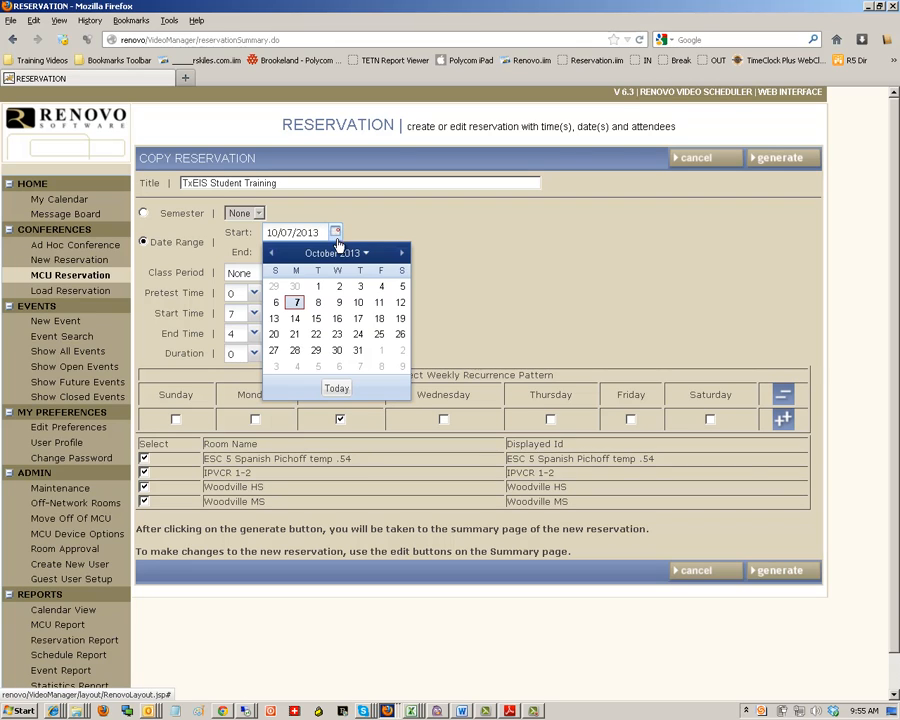
left_click(360, 303)
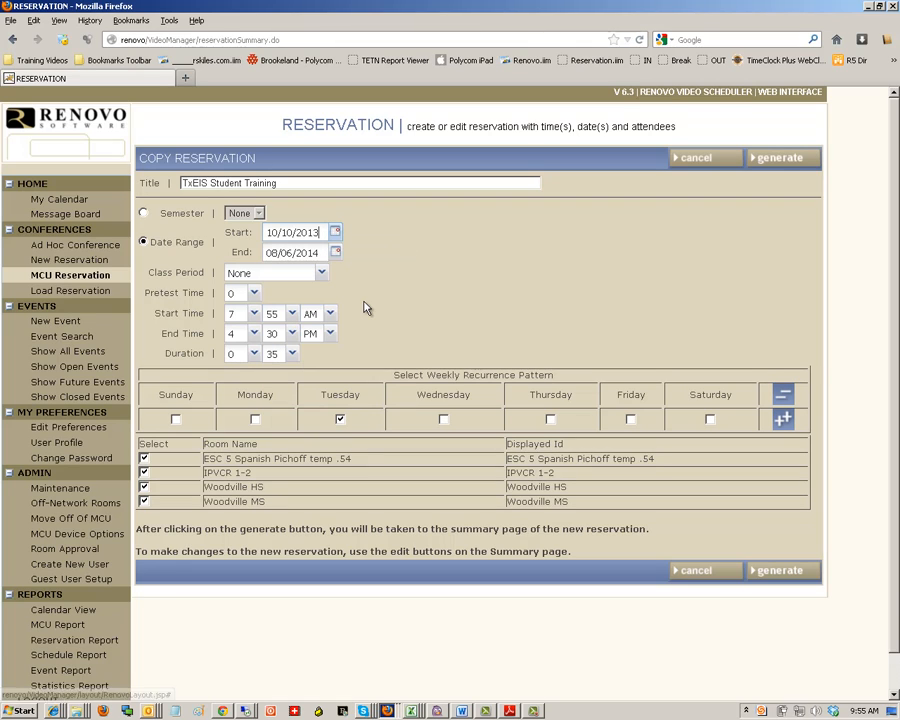
Set the end date of the copied reservation's date range to 10/12/2013
left_click(335, 253)
left_click(336, 408)
left_click(336, 252)
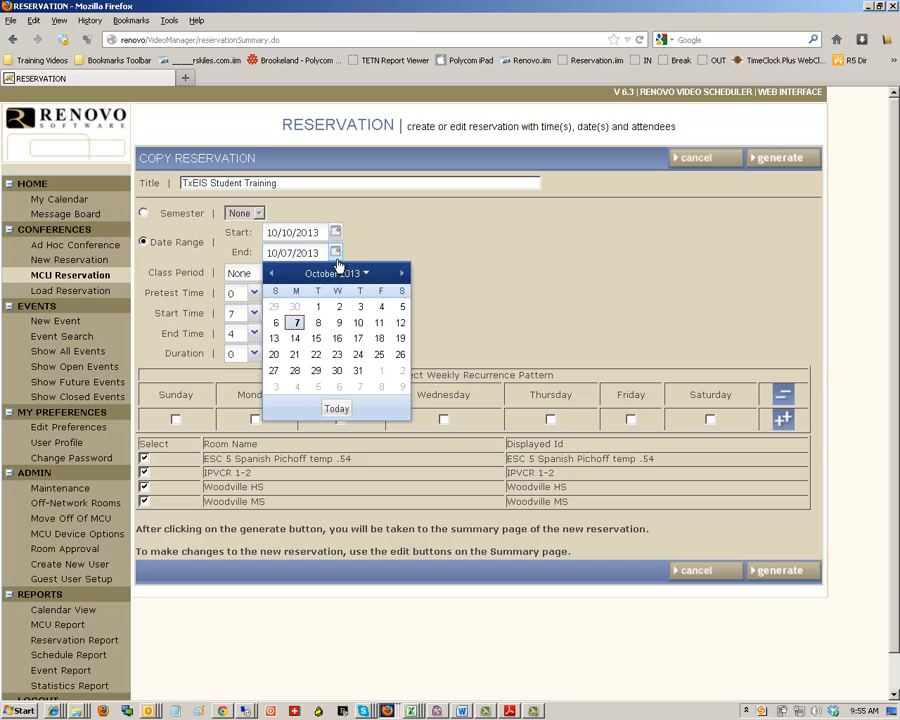
left_click(357, 321)
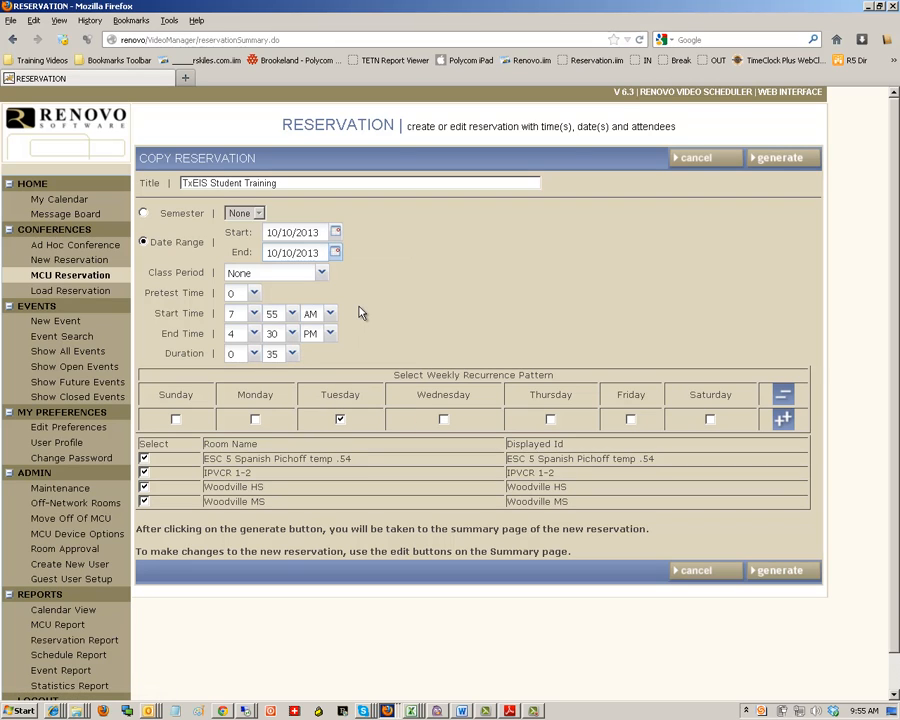
double_click(285, 252)
type("12")
Try adding Monday and Wednesday to the weekly recurrence, and check the start and end dates in their calendars
left_click(257, 421)
left_click(443, 419)
left_click(336, 232)
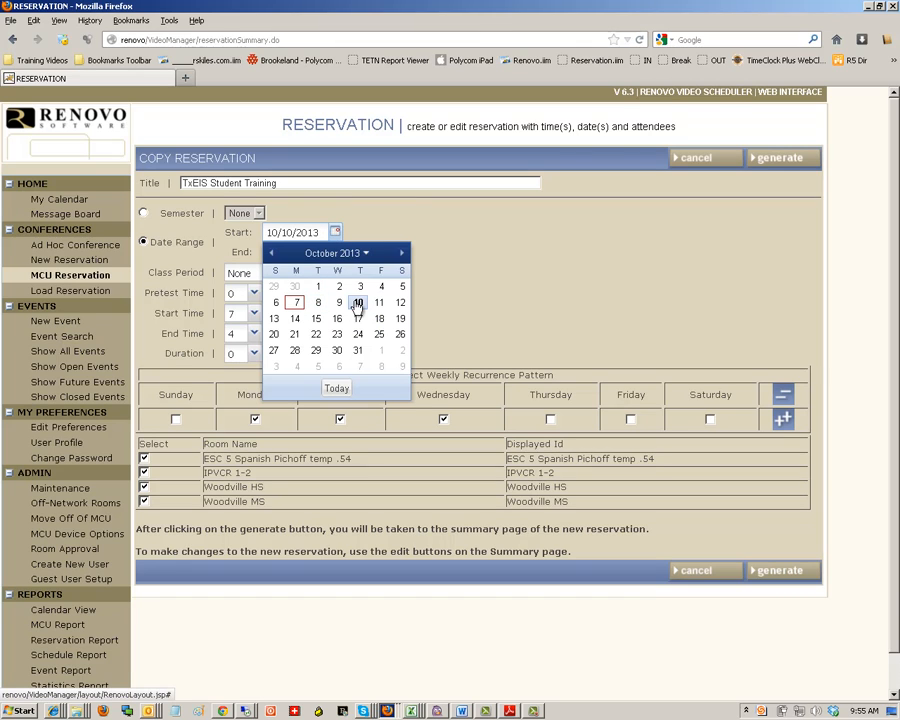
left_click(376, 233)
left_click(336, 253)
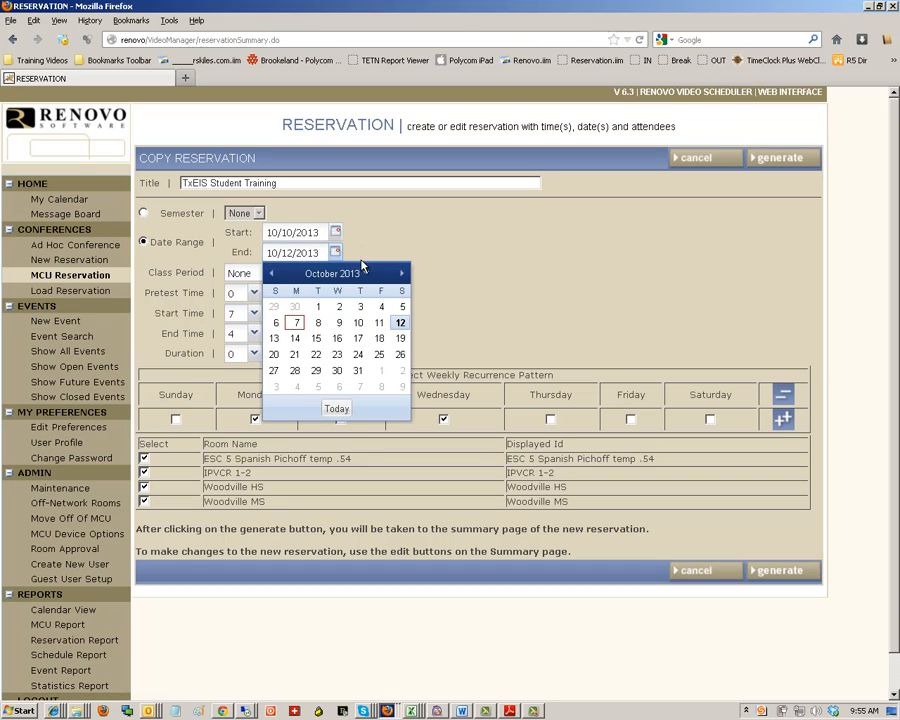
left_click(338, 236)
left_click(338, 236)
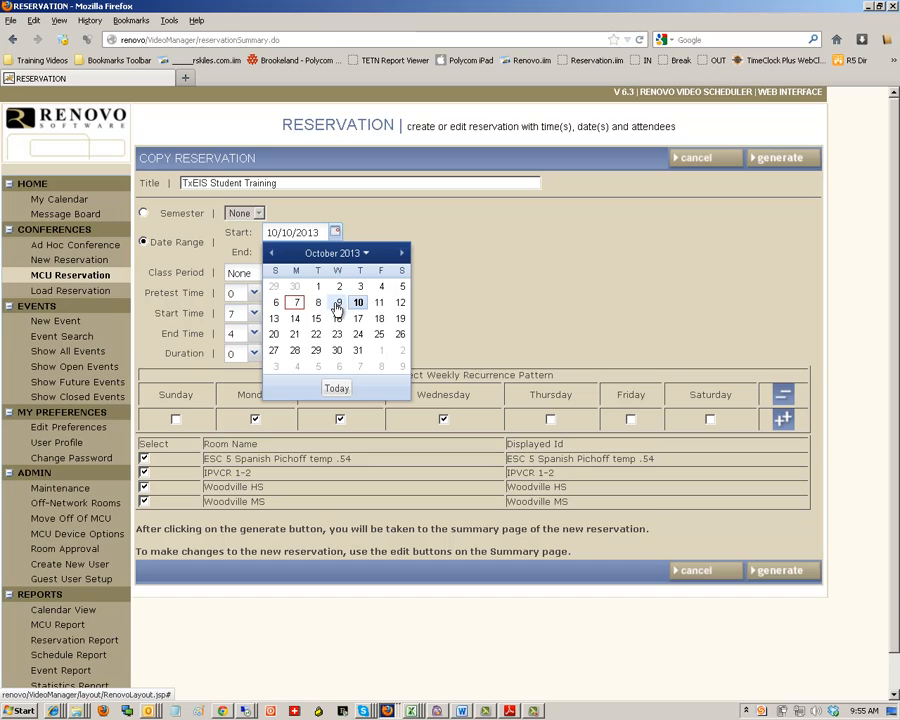
left_click(362, 226)
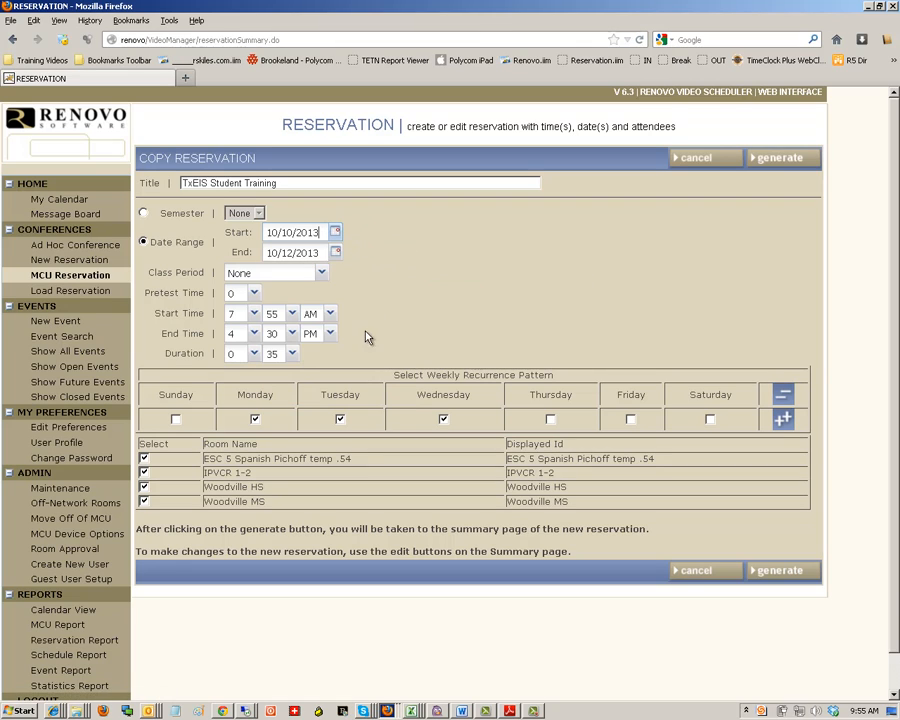
Set the weekly recurrence pattern to Thursday, Friday and Saturday only
left_click(255, 419)
left_click(340, 419)
left_click(443, 419)
left_click(550, 419)
left_click(630, 419)
left_click(709, 420)
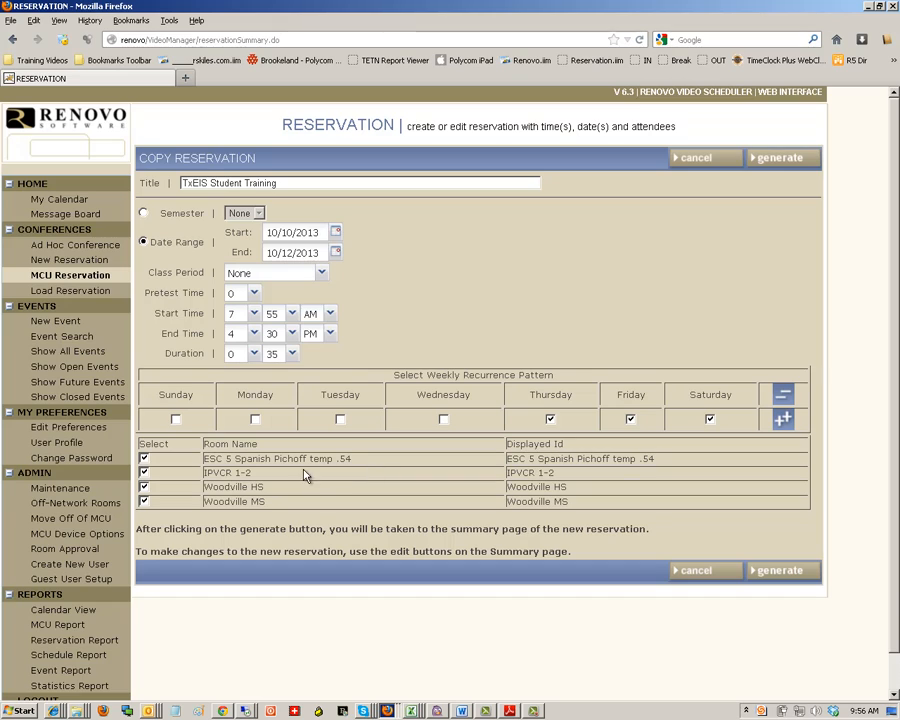
Exclude the ESC 5 Spanish Pichoff temp .54 and IPVCR 1-2 rooms from the copy and generate the new reservation
left_click(143, 459)
double_click(272, 315)
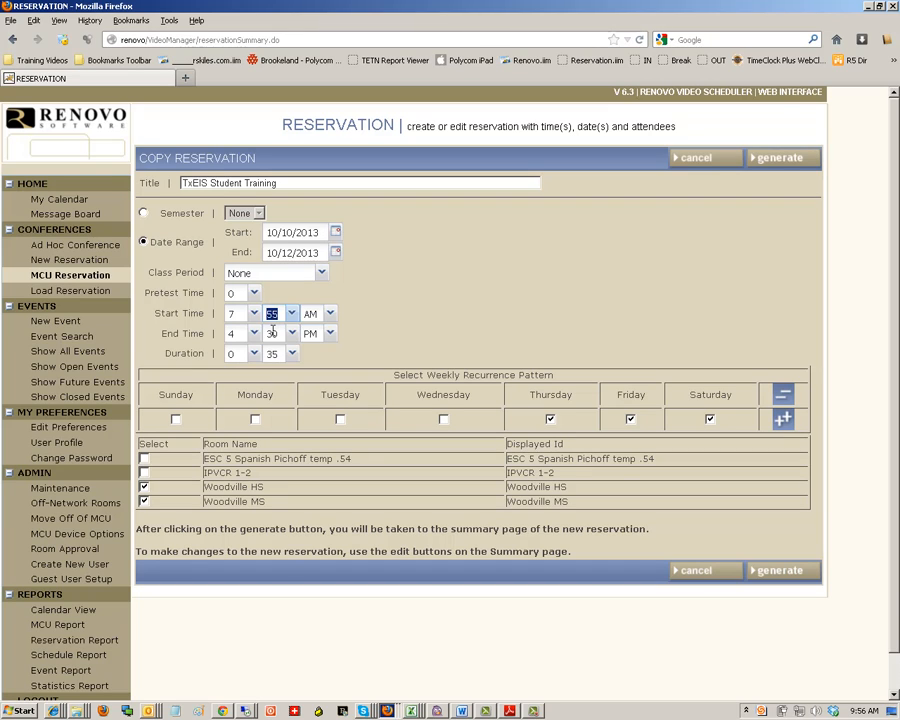
double_click(272, 333)
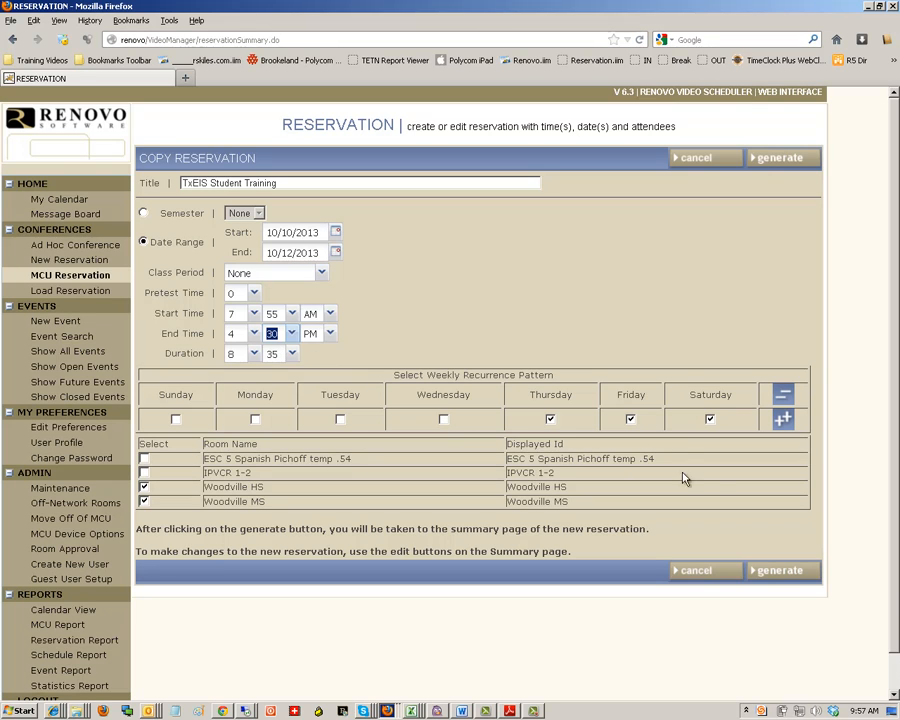
left_click(760, 571)
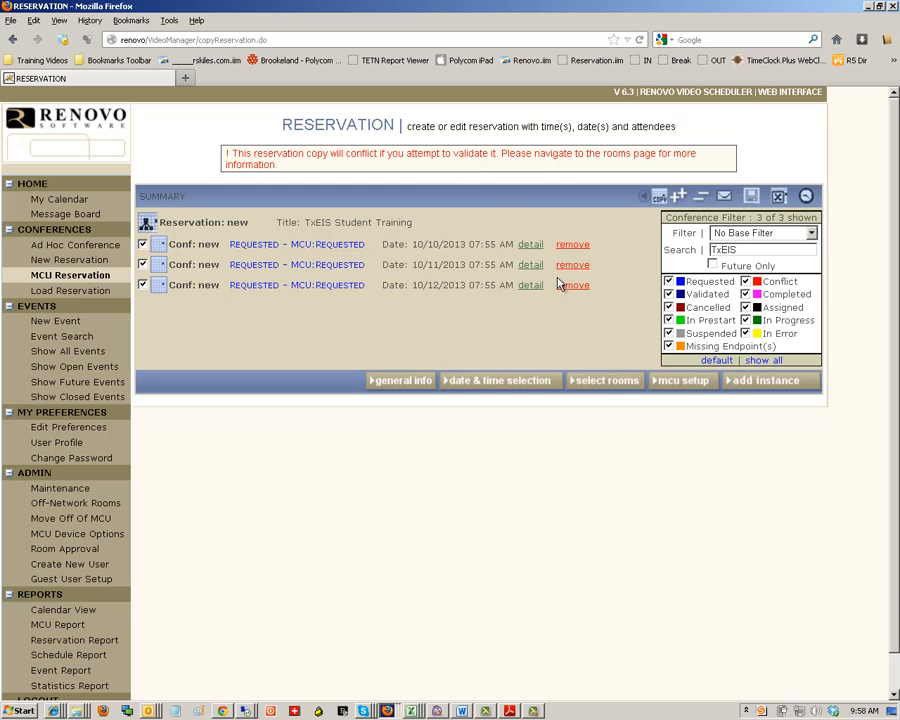
Filter the available rooms by "ipv", add IPVCR 1-2 to the new reservation and continue to the MCU setup
left_click(590, 380)
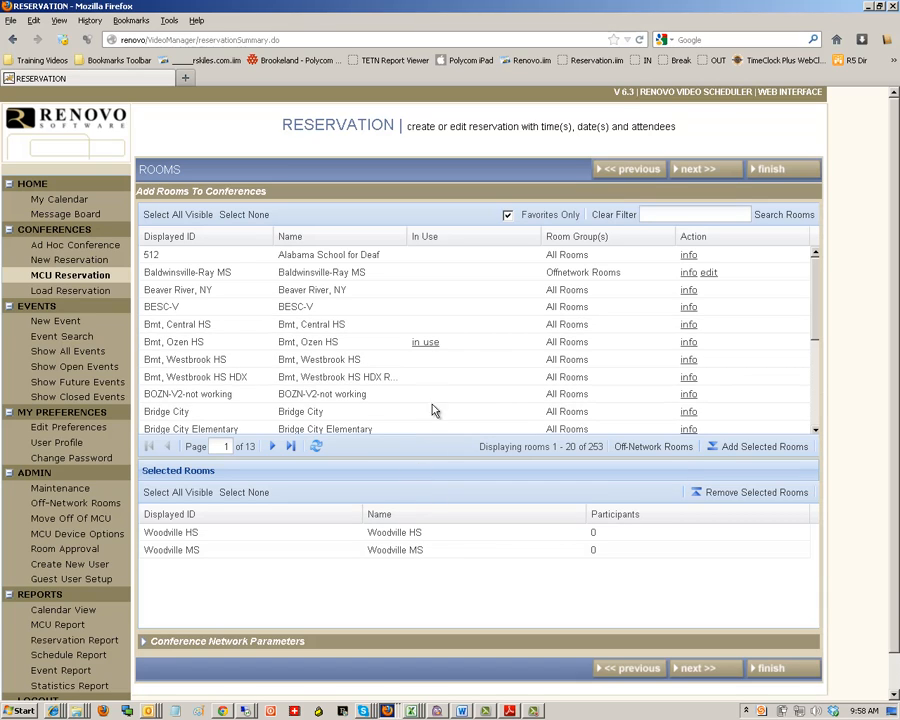
left_click(652, 216)
type("ipr")
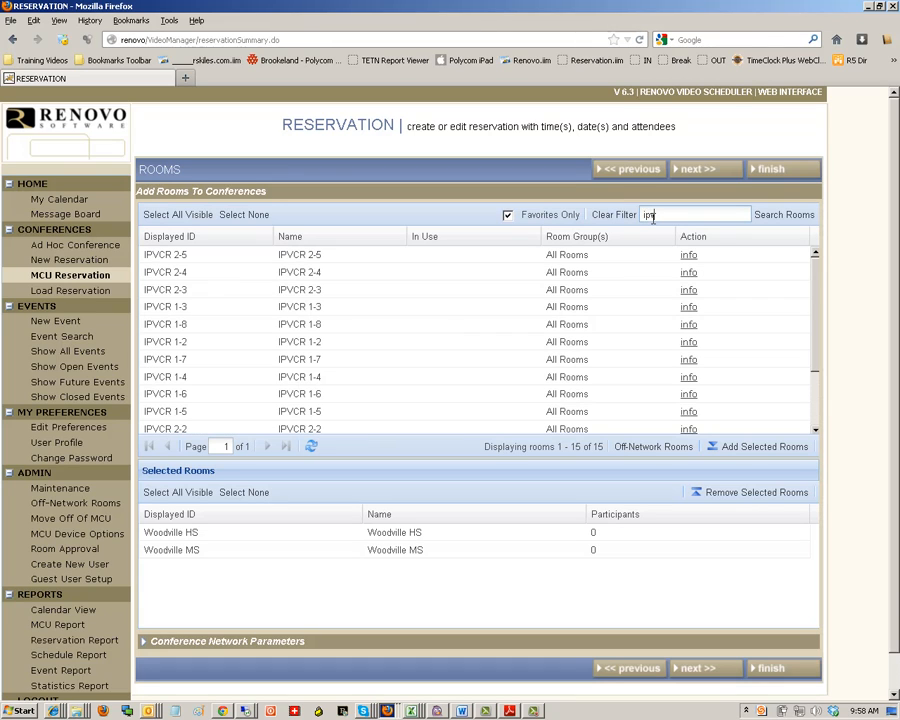
double_click(358, 345)
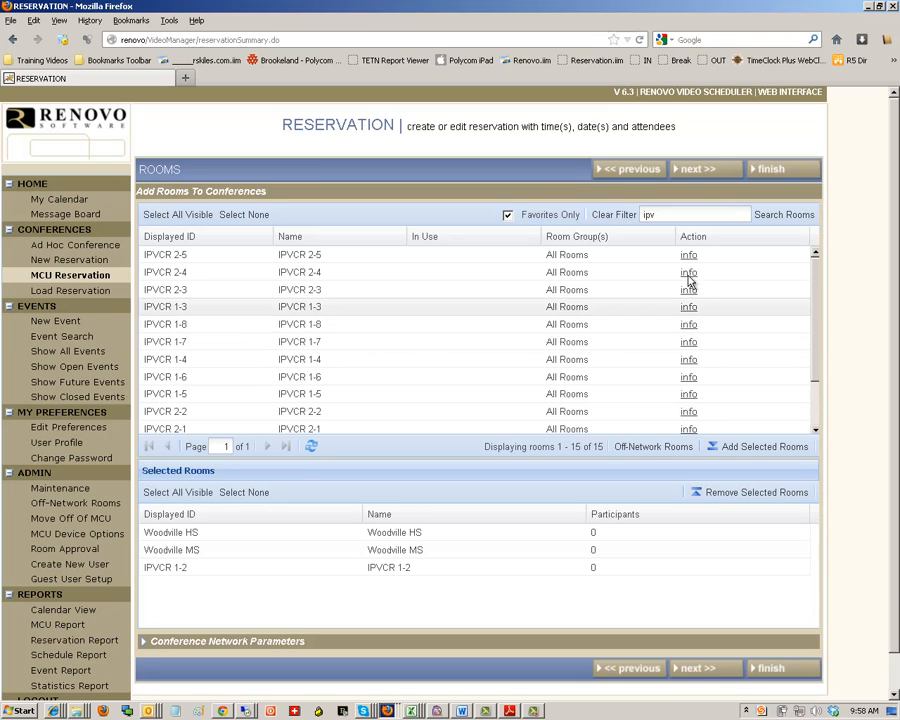
left_click(690, 170)
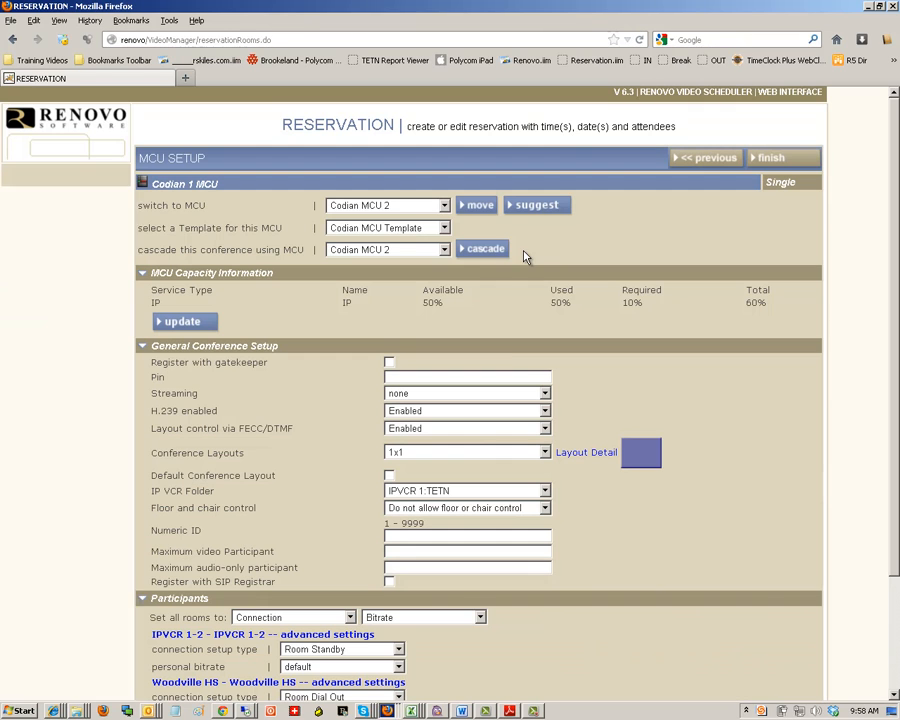
Review the MCU settings, set the bitrate of all rooms to 768.0 kbit/s and finish the MCU setup
scroll(583, 396, "down", 3)
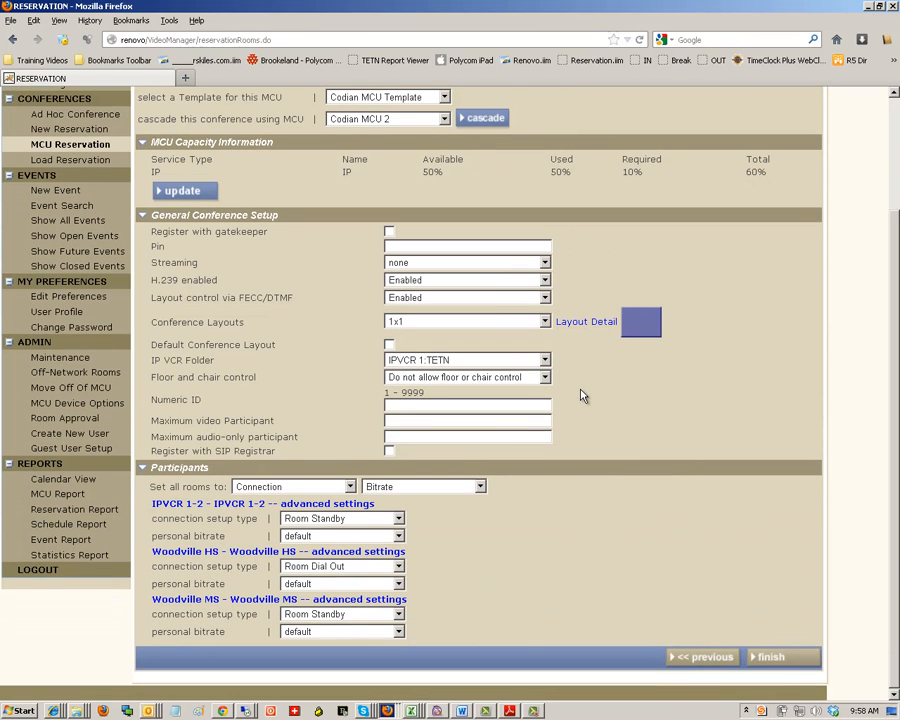
scroll(583, 396, "up", 3)
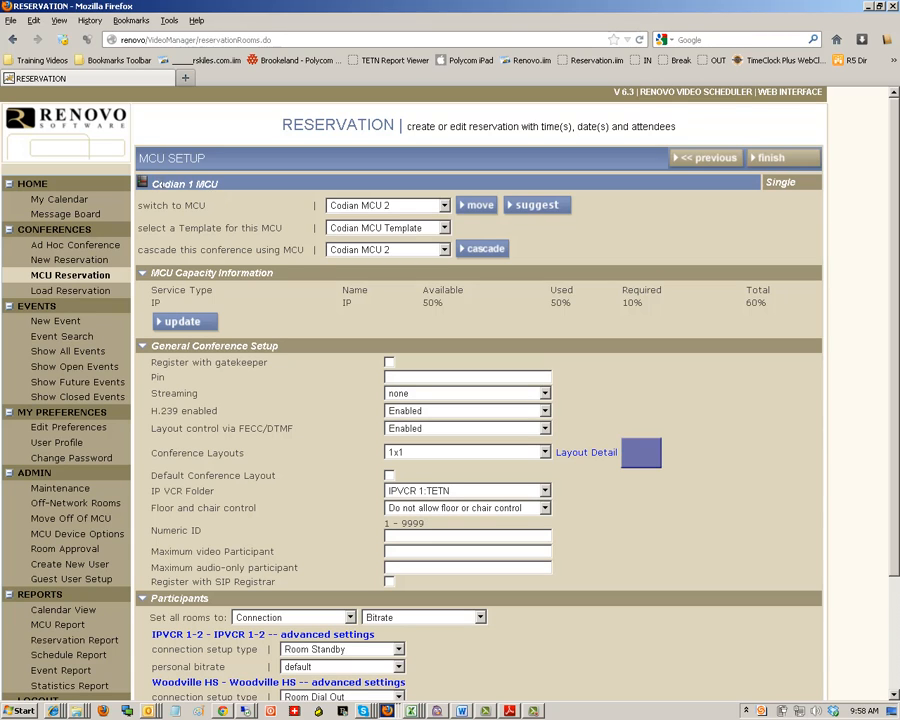
left_click_drag(152, 184, 213, 184)
scroll(346, 322, "down", 3)
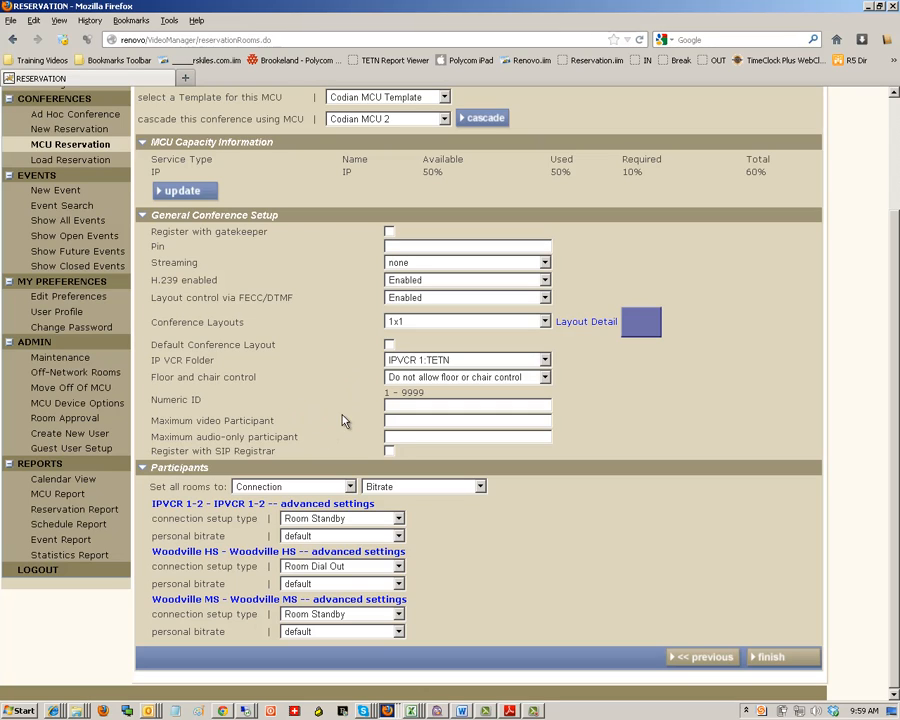
left_click(388, 404)
left_click(480, 488)
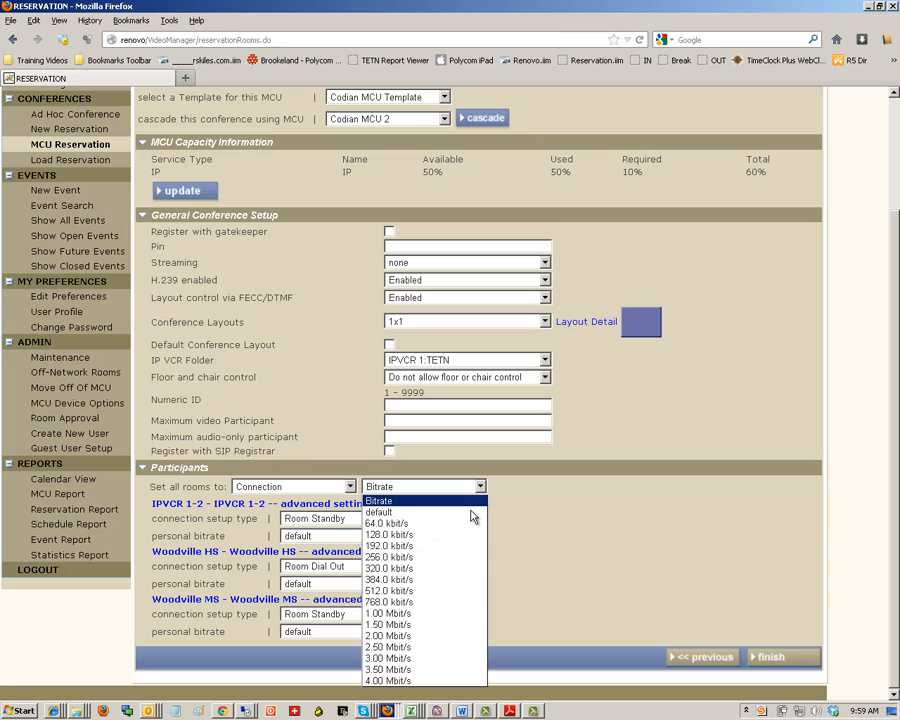
left_click(455, 603)
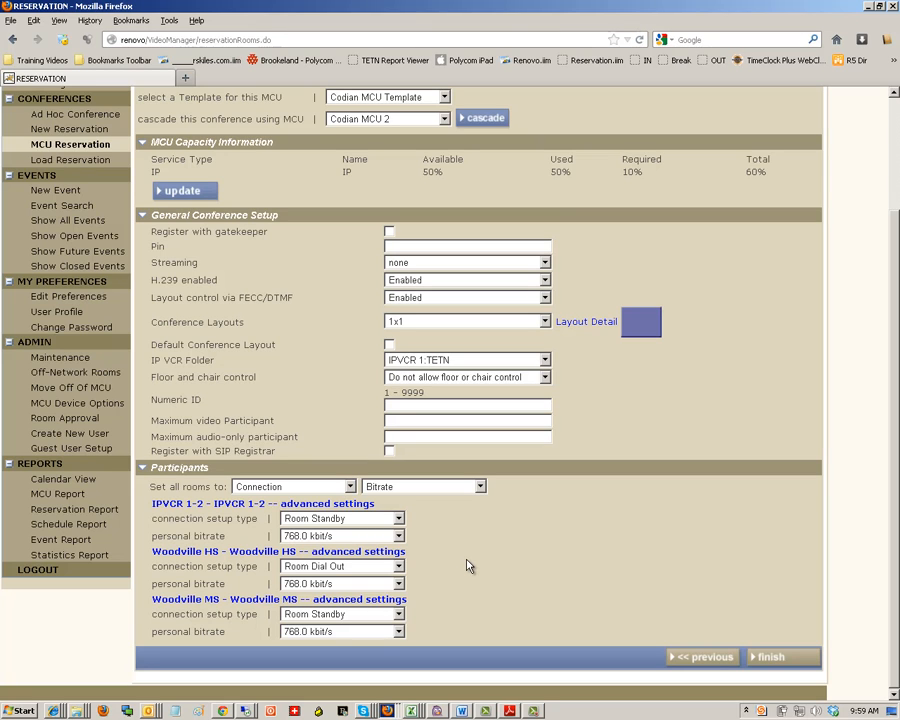
scroll(653, 558, "up", 3)
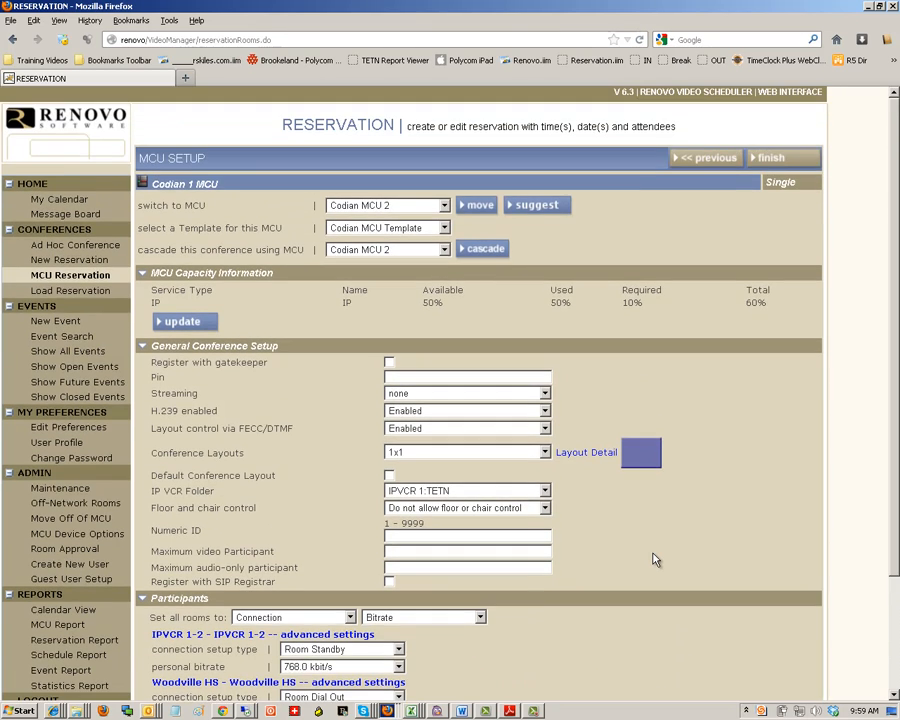
scroll(612, 362, "down", 3)
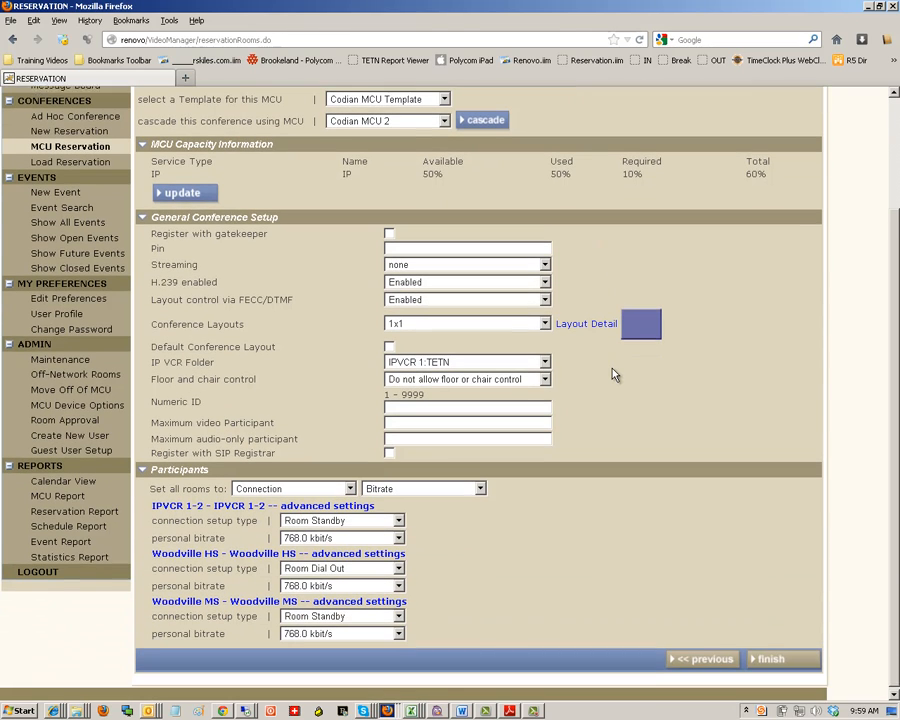
scroll(679, 213, "up", 3)
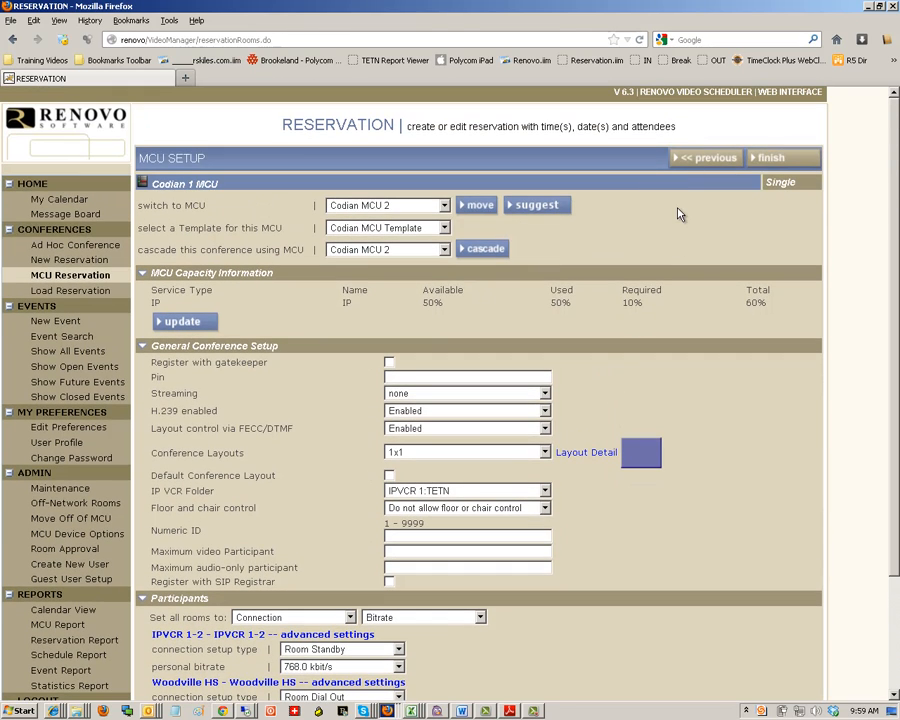
left_click(771, 162)
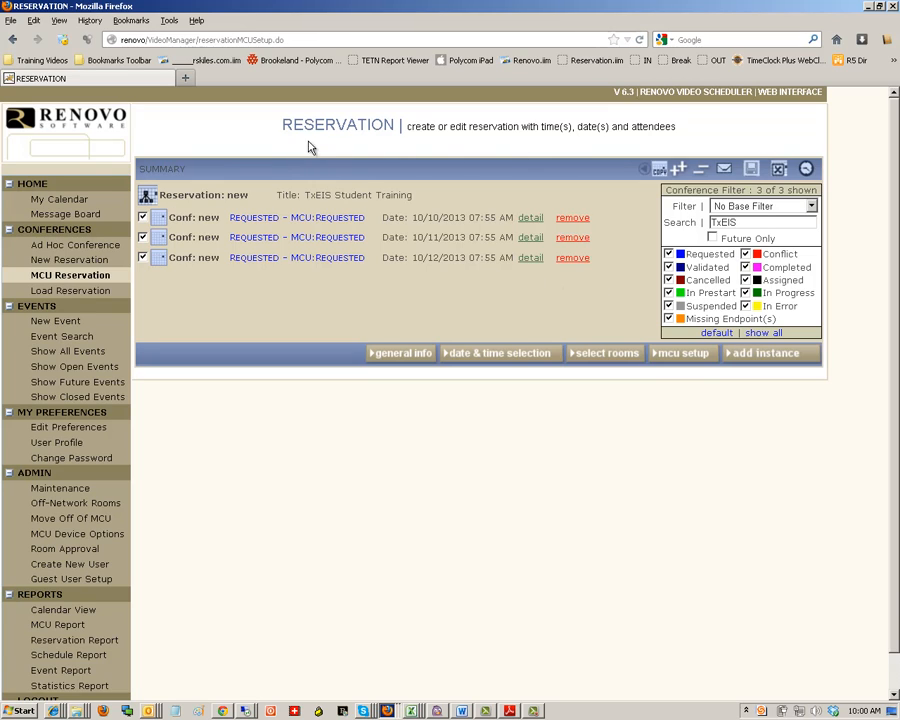
Save the new reservation with validation and discard all of the resulting notification e-mails
left_click(753, 172)
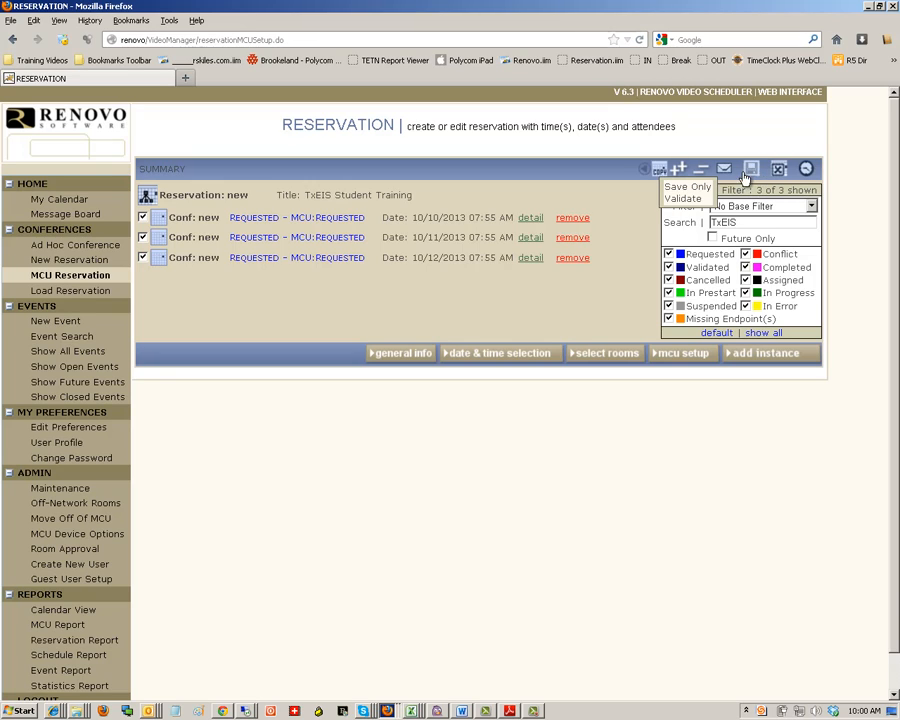
left_click(683, 199)
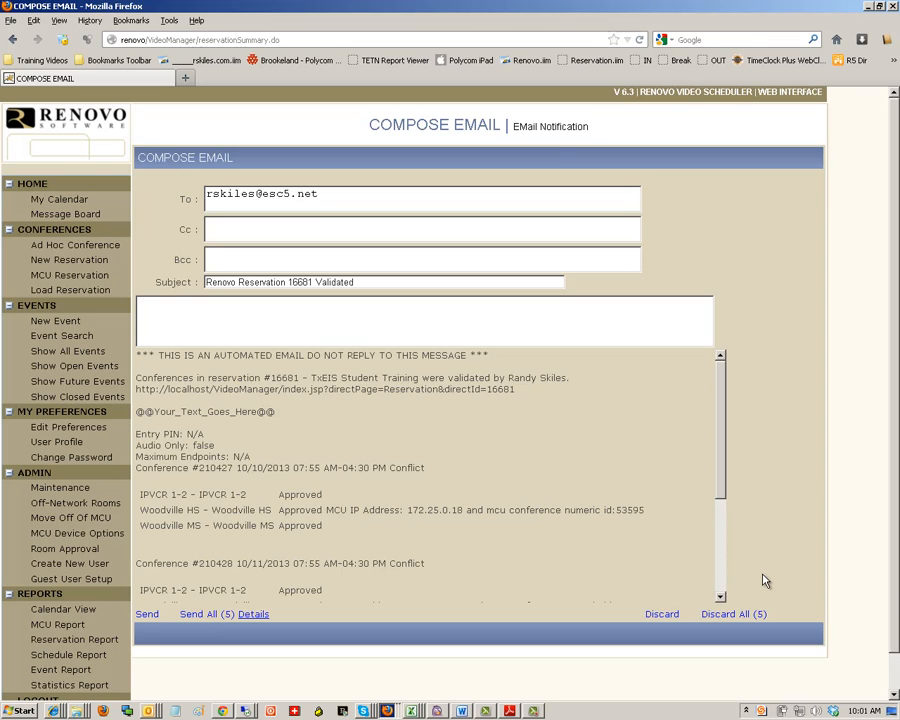
left_click(726, 616)
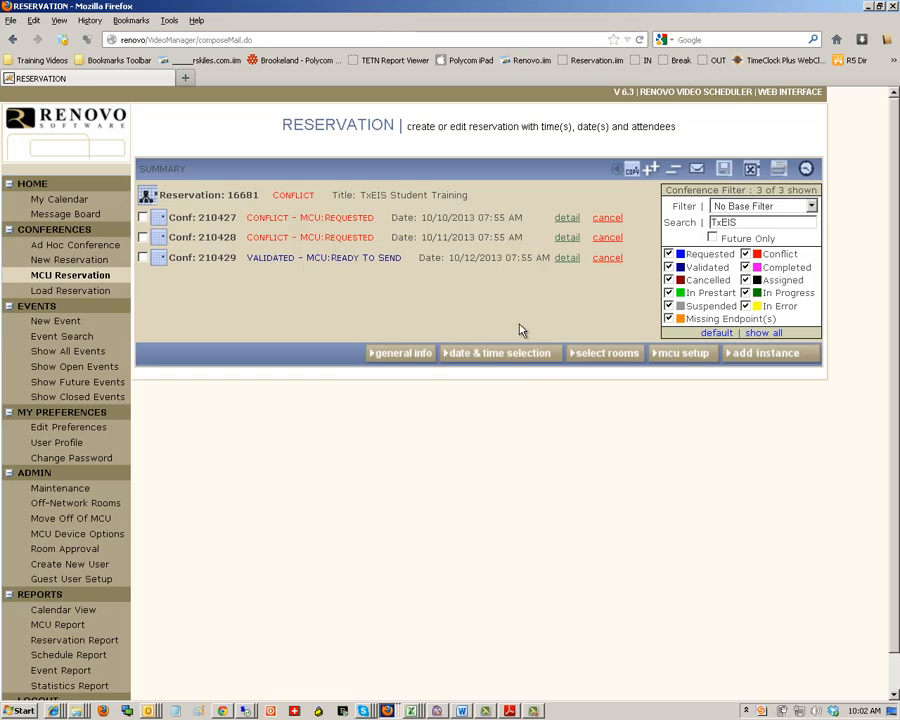
Examine the conflict details of the 10/11/2013 conference and of its Woodville HS room
left_click(563, 240)
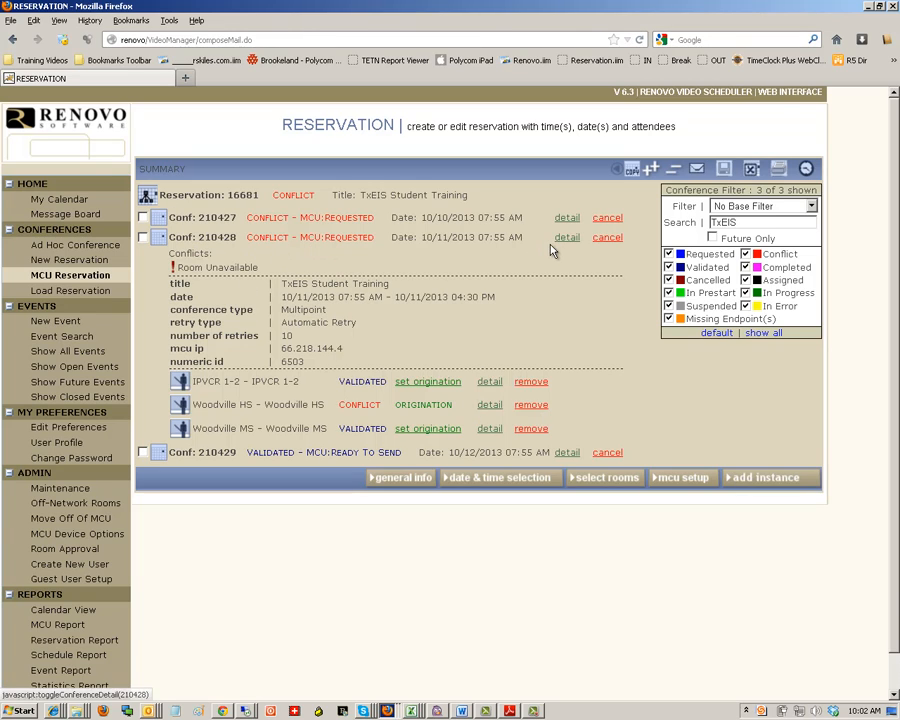
left_click(490, 406)
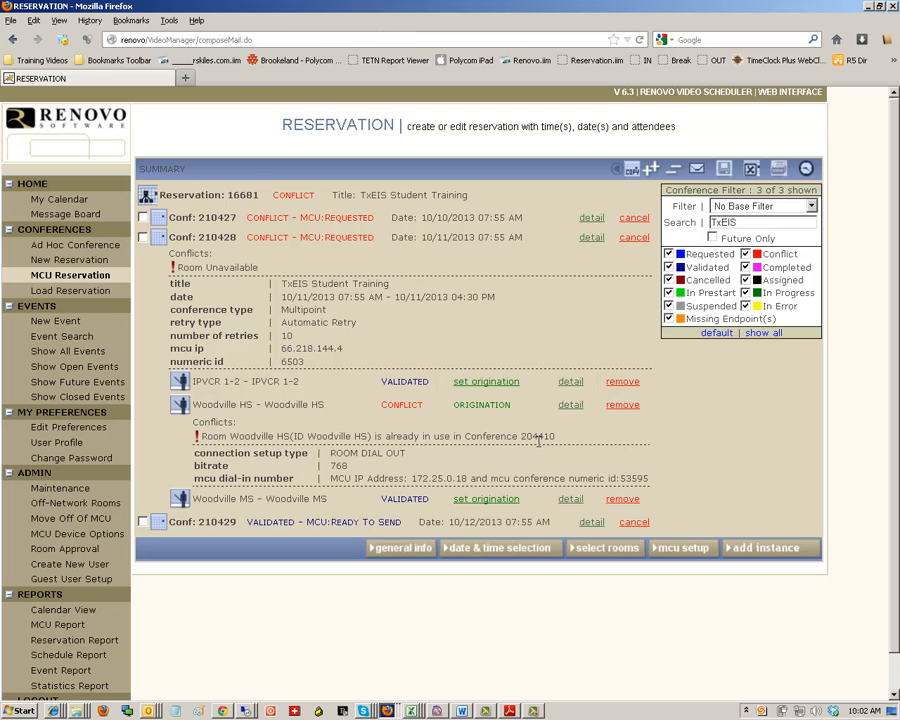
left_click_drag(530, 440, 521, 441)
Cancel all three conferences of the TxEIS Student Training reservation and discard the cancellation e-mails
left_click(142, 218)
left_click(143, 238)
left_click(143, 522)
left_click(751, 172)
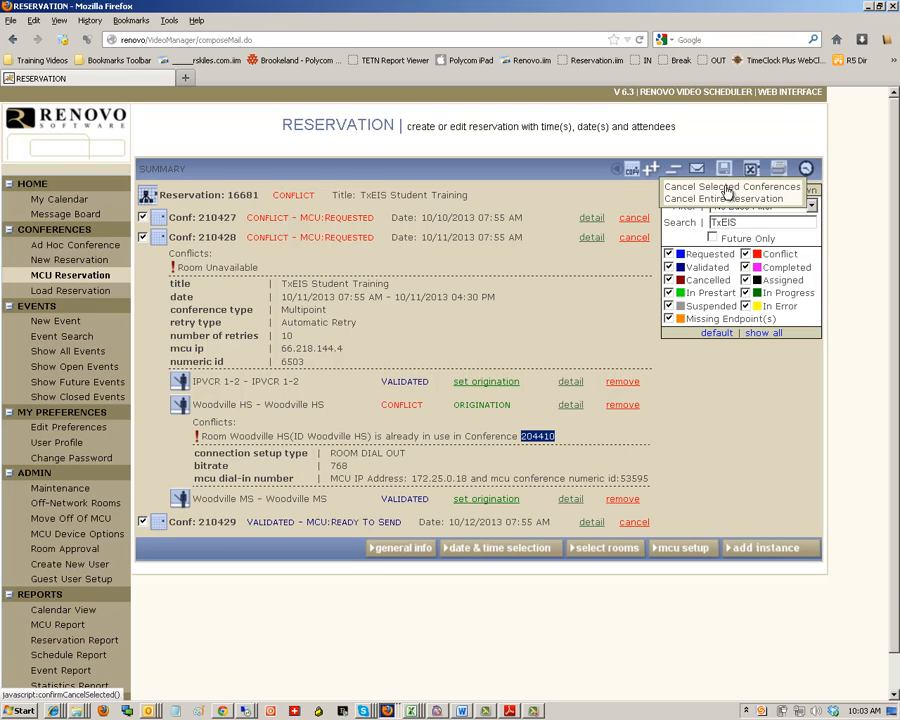
left_click(728, 190)
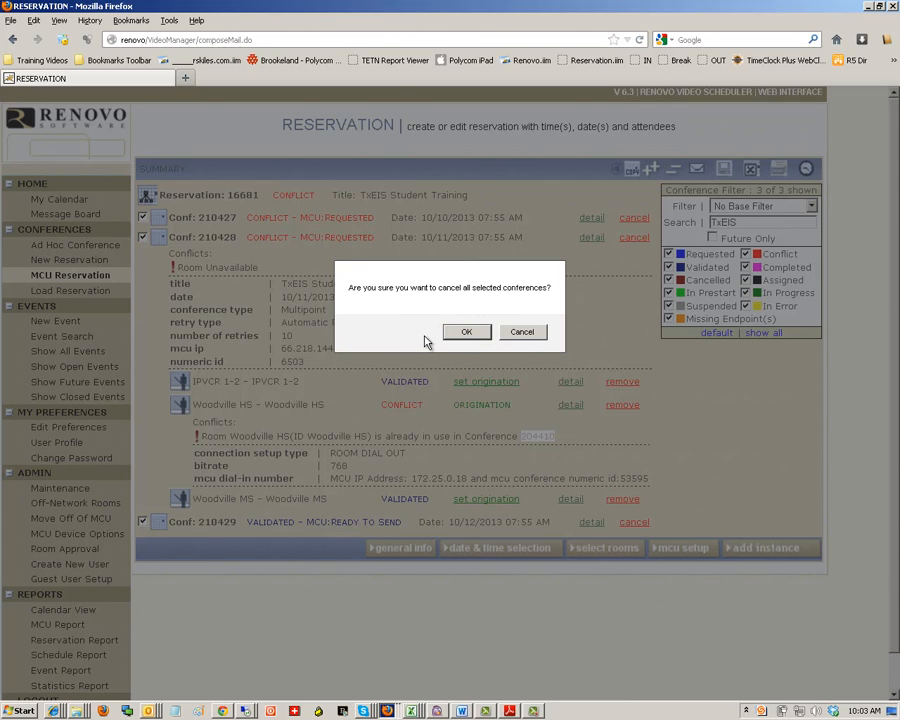
left_click(467, 336)
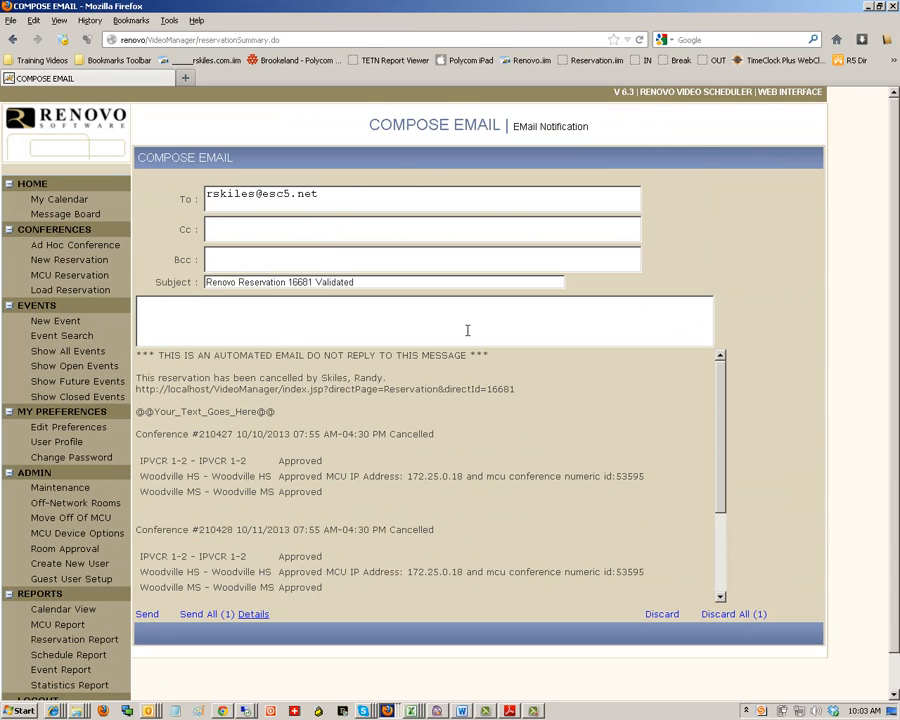
left_click(727, 618)
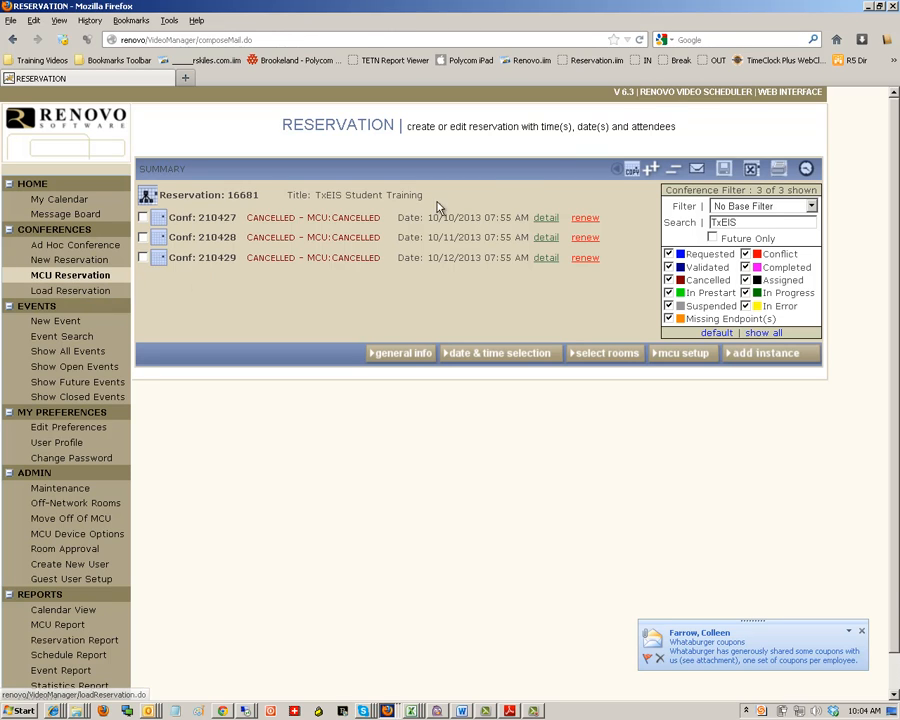
Run the Reservation.iim bookmark macro and search existing reservations from 01/01/2010 to 10/17/2015 for TxEIS
left_click(597, 62)
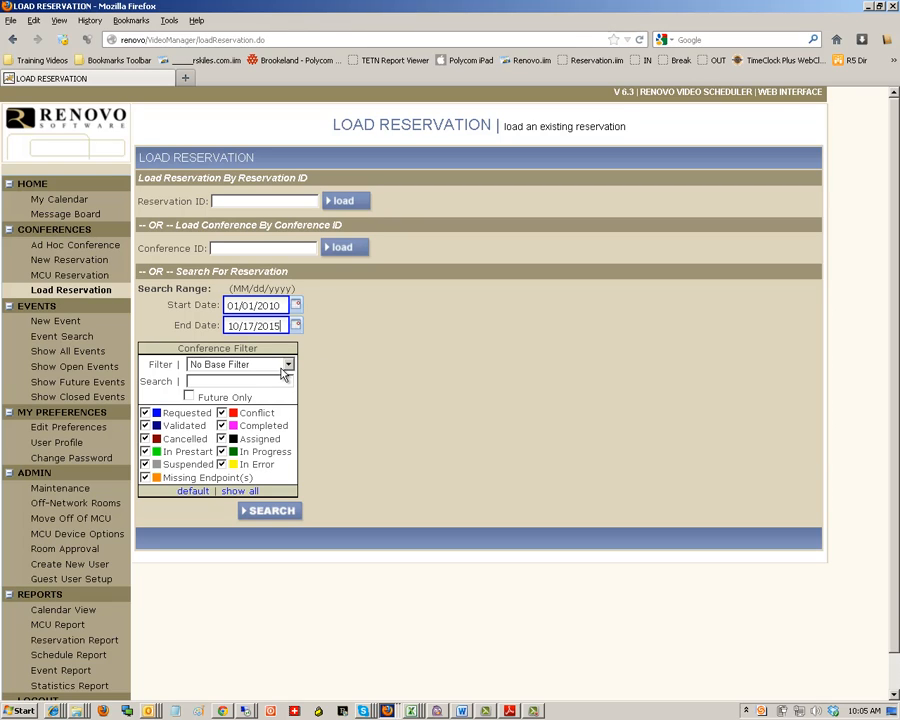
left_click(268, 382)
type("t")
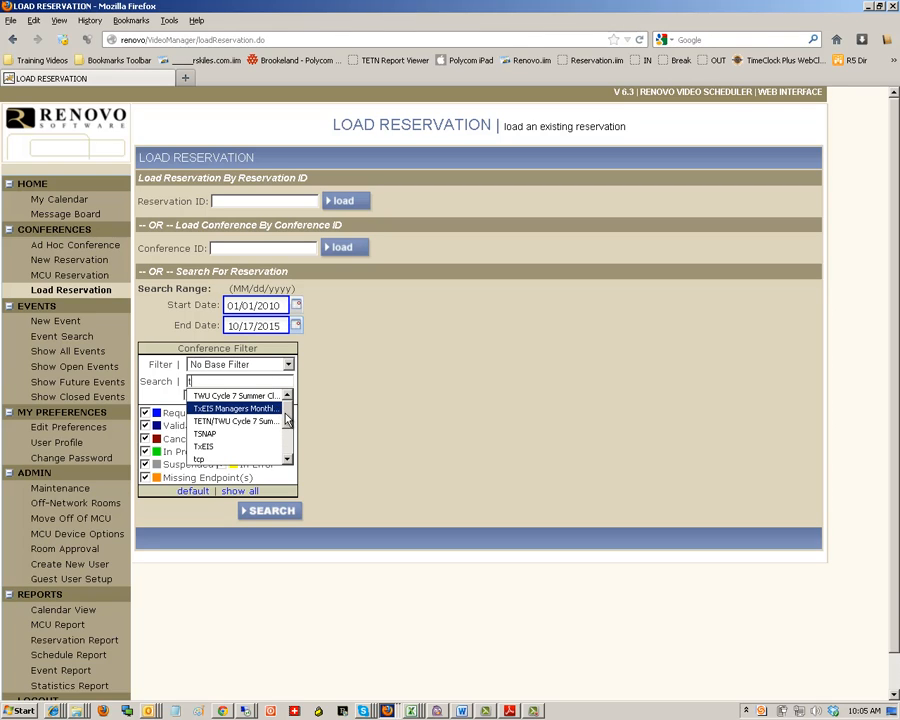
left_click_drag(286, 416, 286, 427)
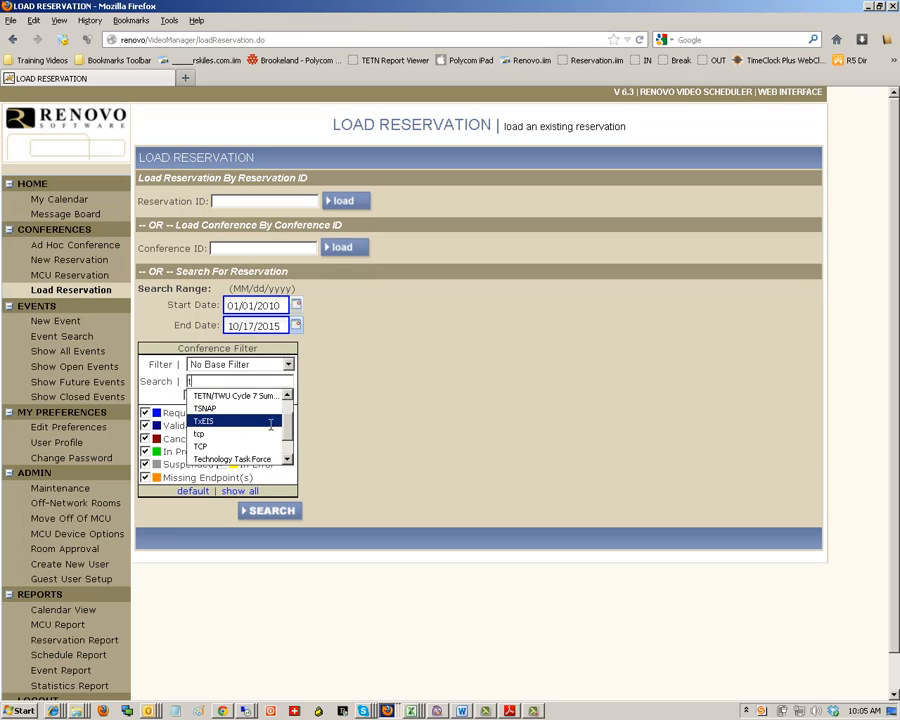
left_click(212, 421)
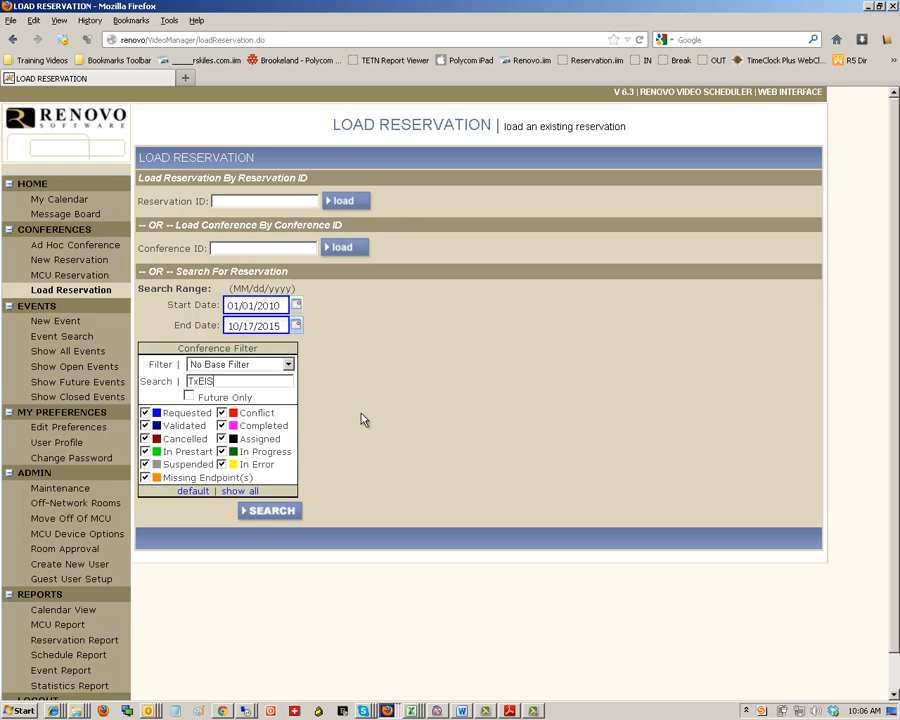
left_click(276, 514)
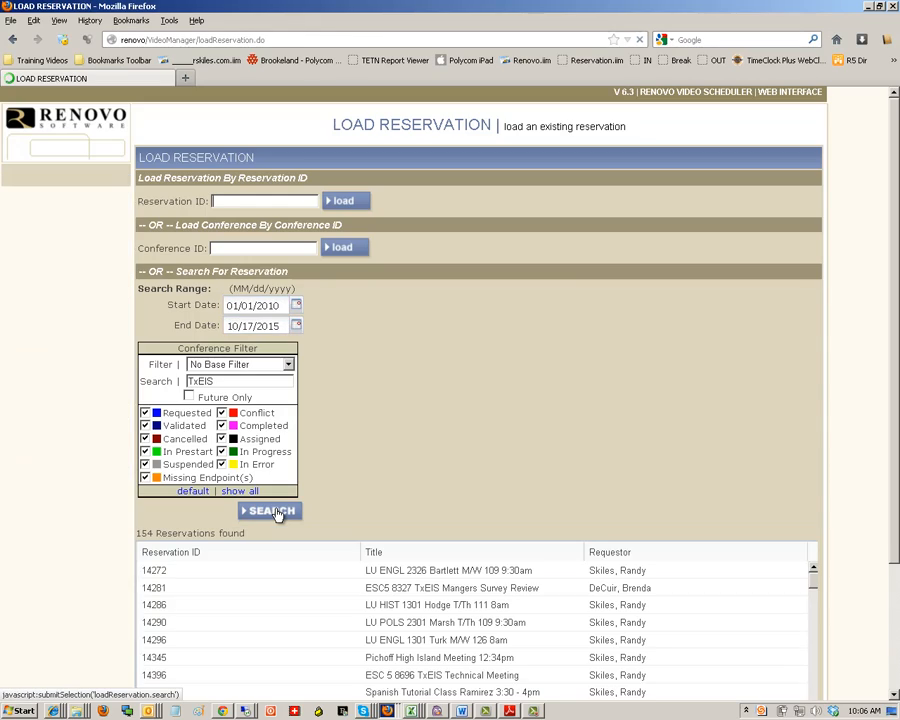
Open the TxEIS Student Training reservation listed right after Txeis Student Workshops and start copying it with a date range
scroll(353, 540, "down", 2)
scroll(354, 540, "down", 15)
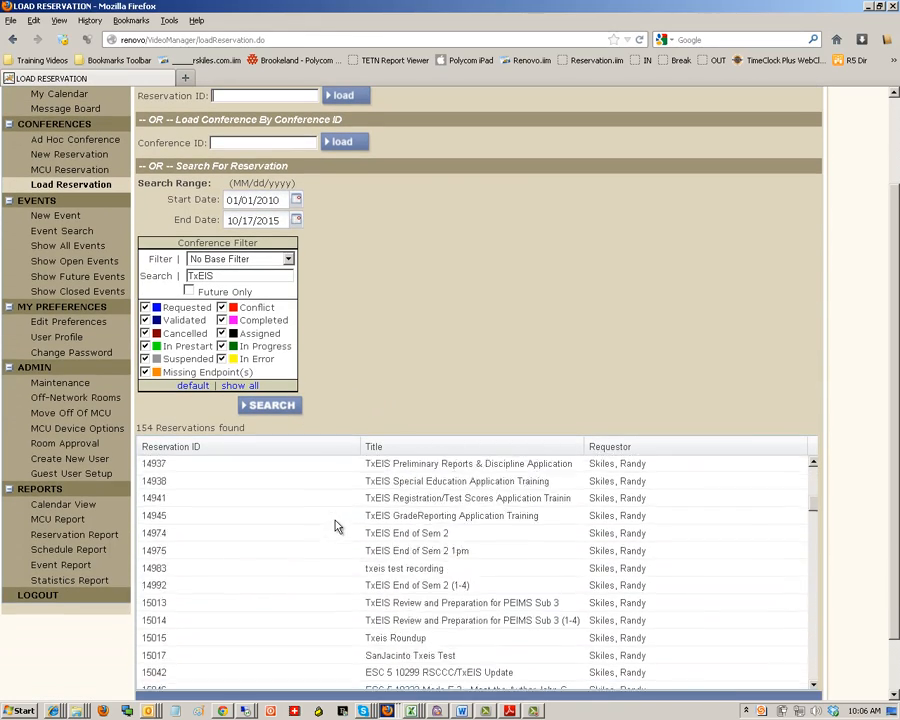
scroll(351, 529, "down", 4)
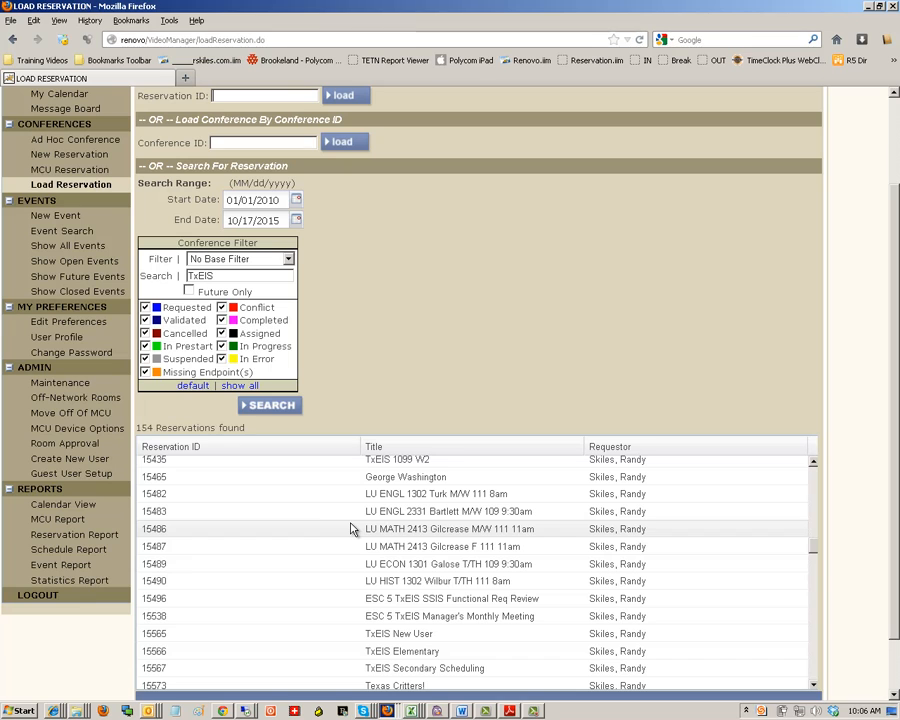
scroll(352, 530, "down", 5)
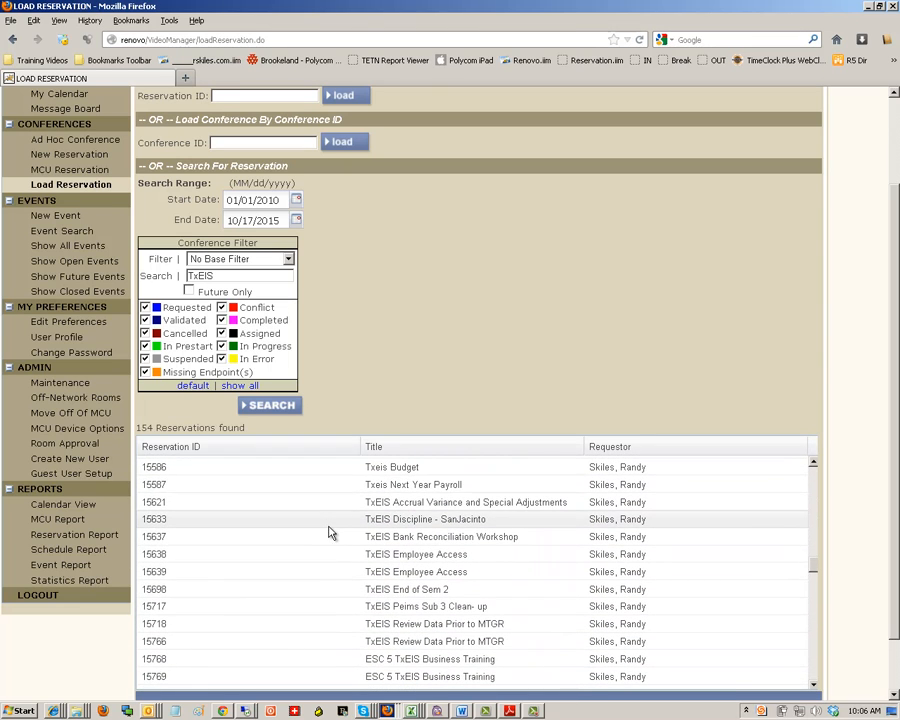
scroll(331, 532, "down", 8)
scroll(331, 540, "down", 15)
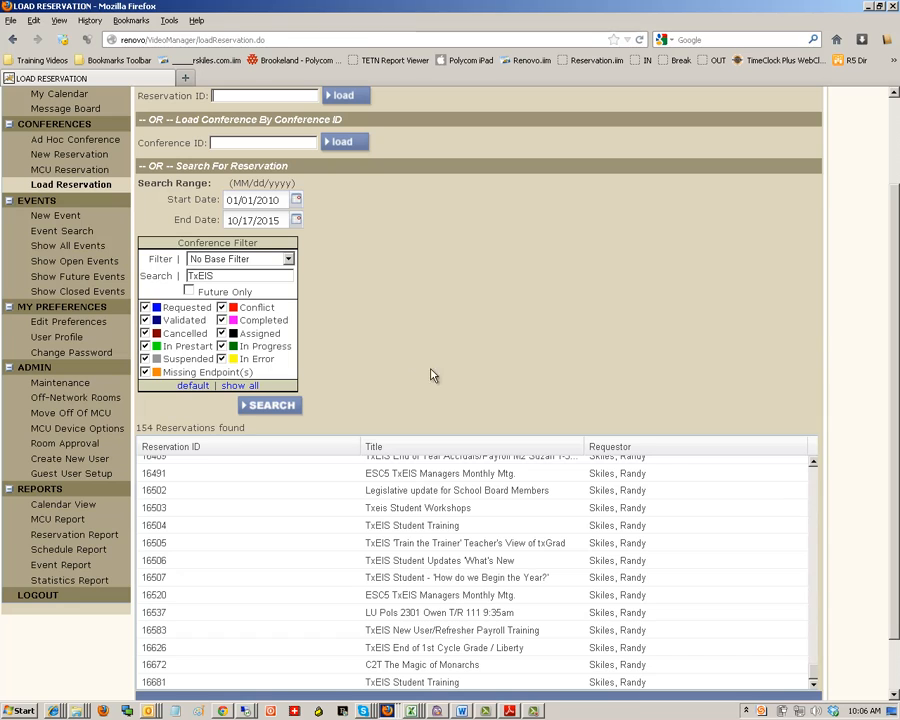
left_click_drag(895, 379, 878, 416)
left_click(552, 483)
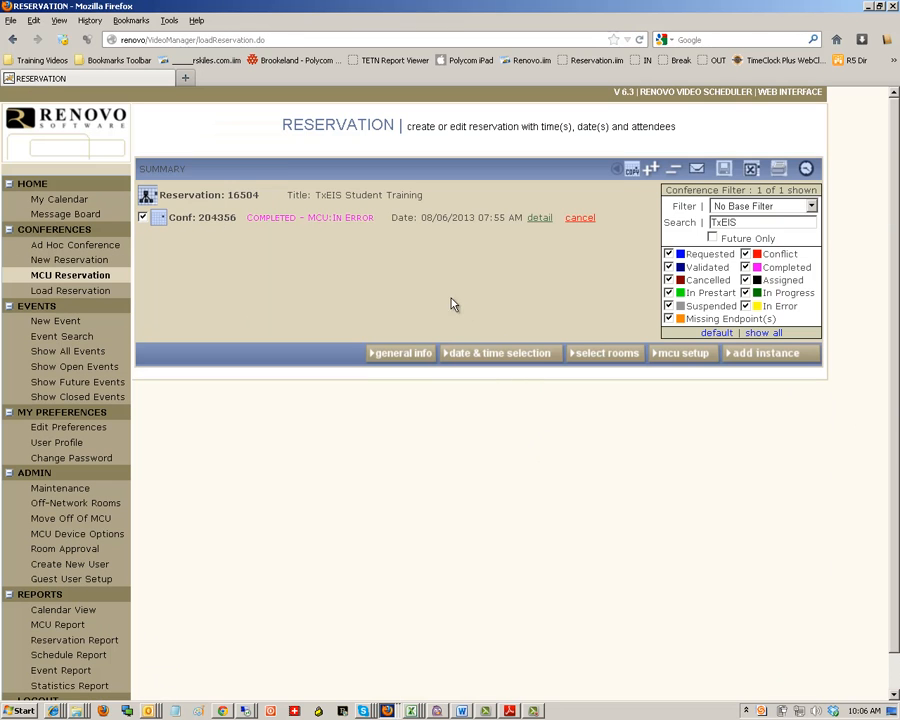
left_click(618, 172)
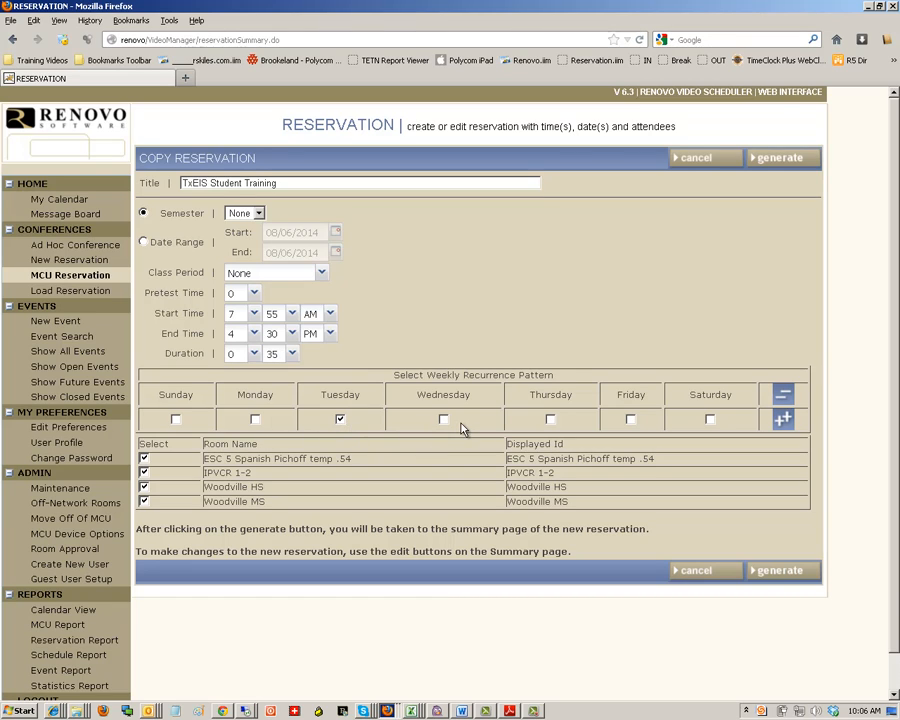
left_click(145, 244)
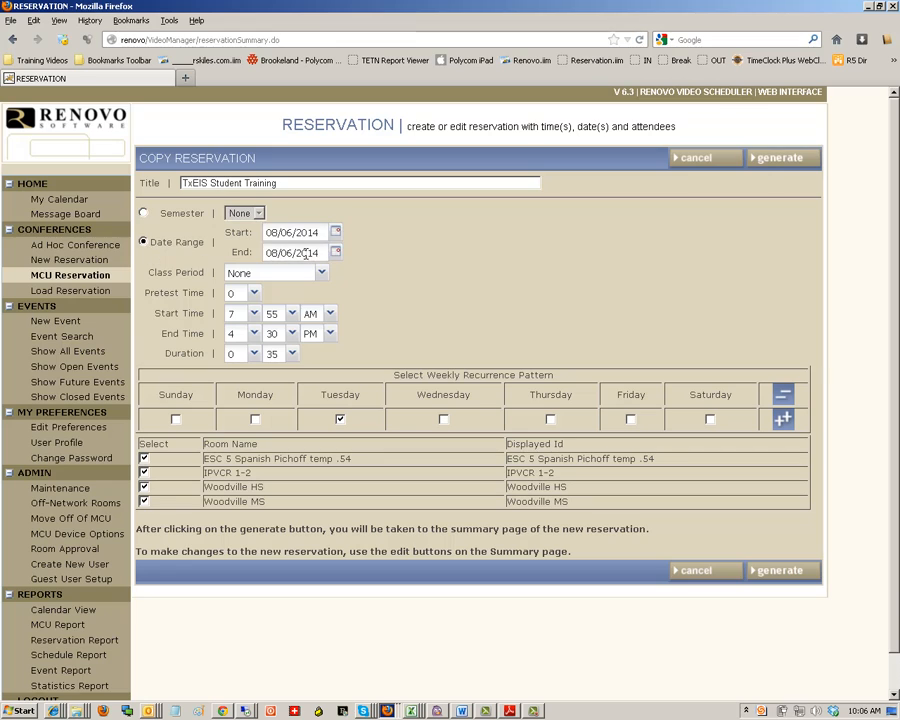
Try to generate the copy for 10/07/2013 as both start and end date, recurring on Monday only
left_click(335, 232)
left_click(336, 387)
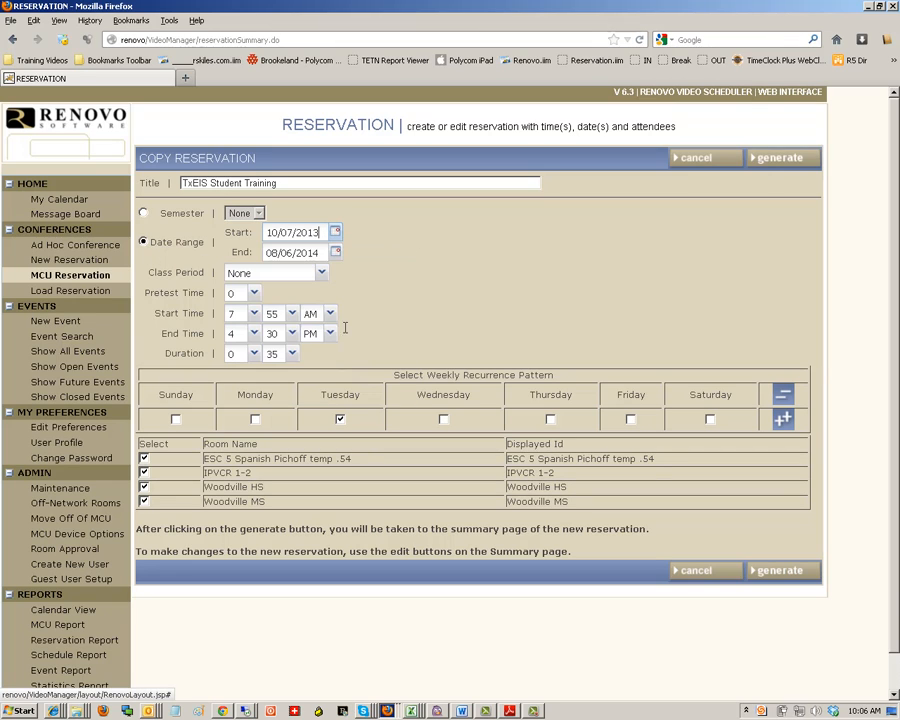
left_click(335, 252)
left_click(335, 406)
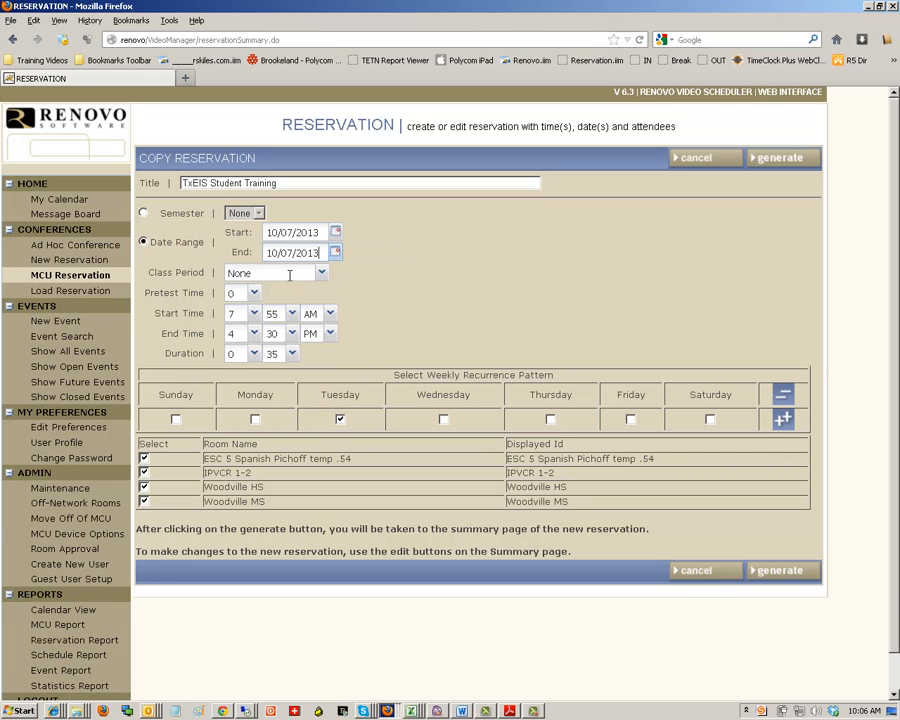
left_click(335, 233)
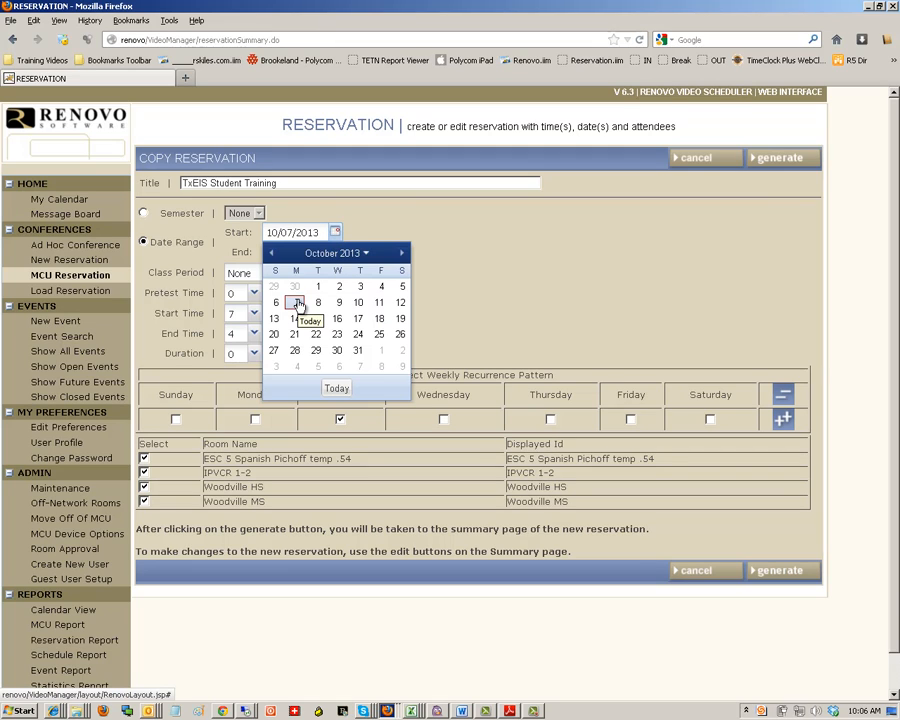
left_click(256, 420)
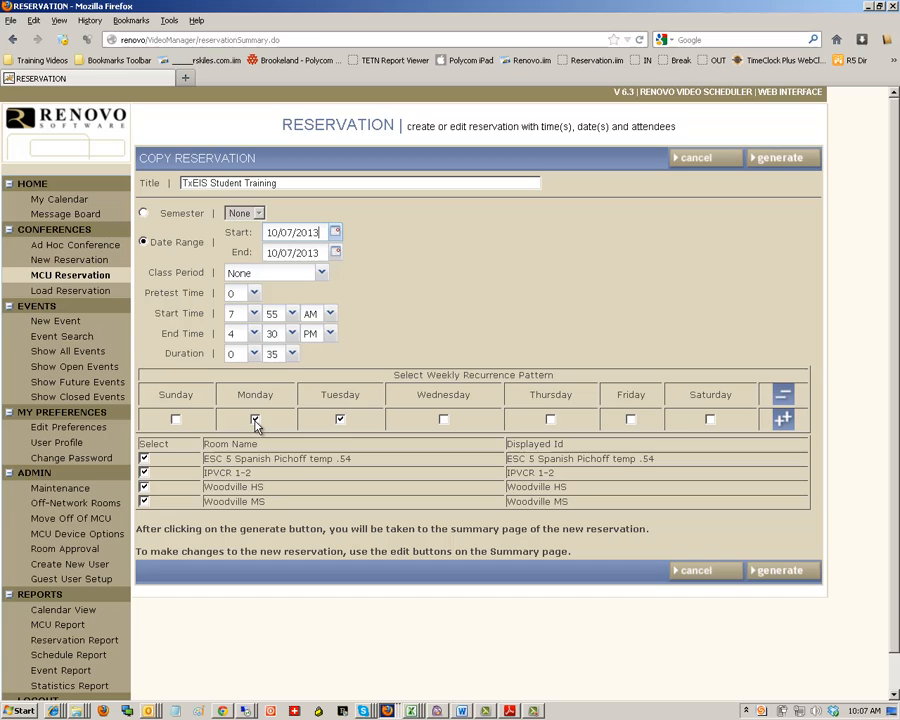
left_click(340, 420)
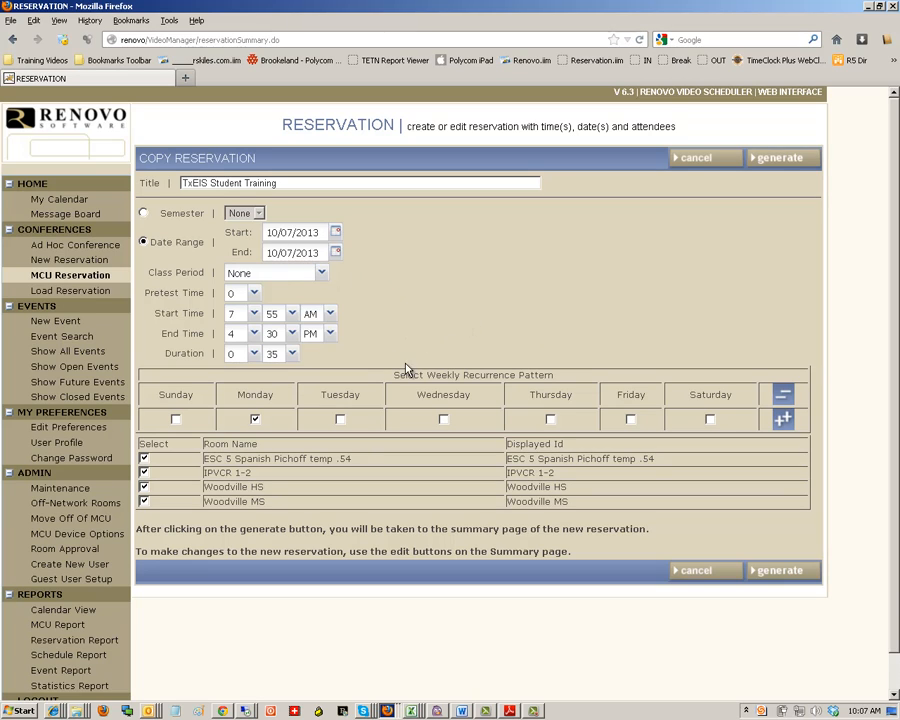
left_click(756, 569)
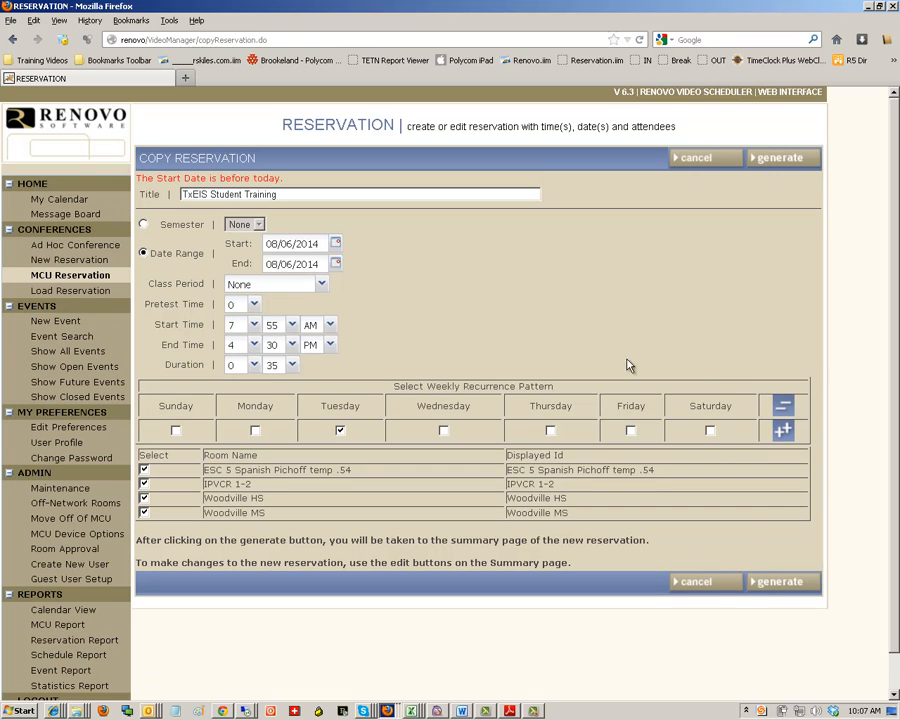
Set the copy's start and end dates to 10/07/2013 and its weekly recurrence to Monday instead of Tuesday
left_click(336, 245)
left_click(336, 398)
left_click(335, 263)
left_click(336, 423)
left_click(255, 430)
left_click(241, 325)
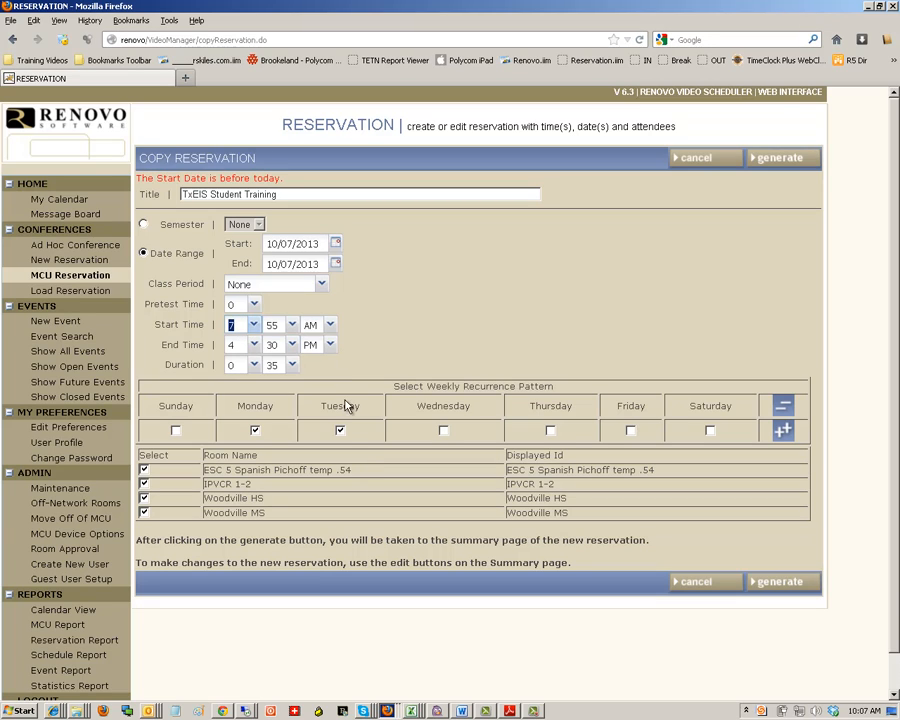
left_click(341, 431)
Set the copy's start hour to 11 AM and generate the new reservation
left_click(233, 325)
type("11")
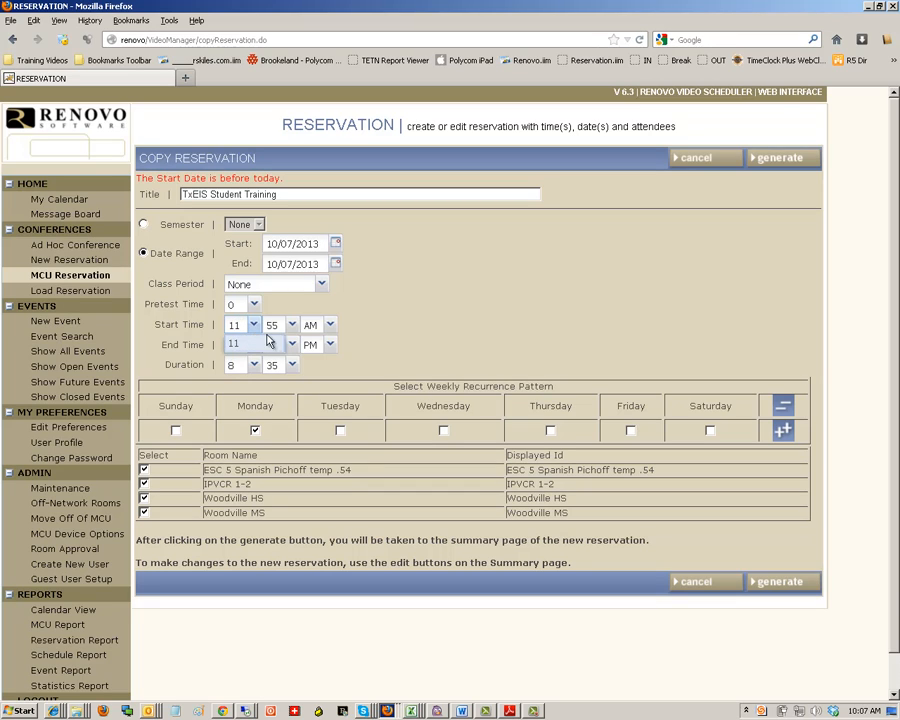
key("Tab")
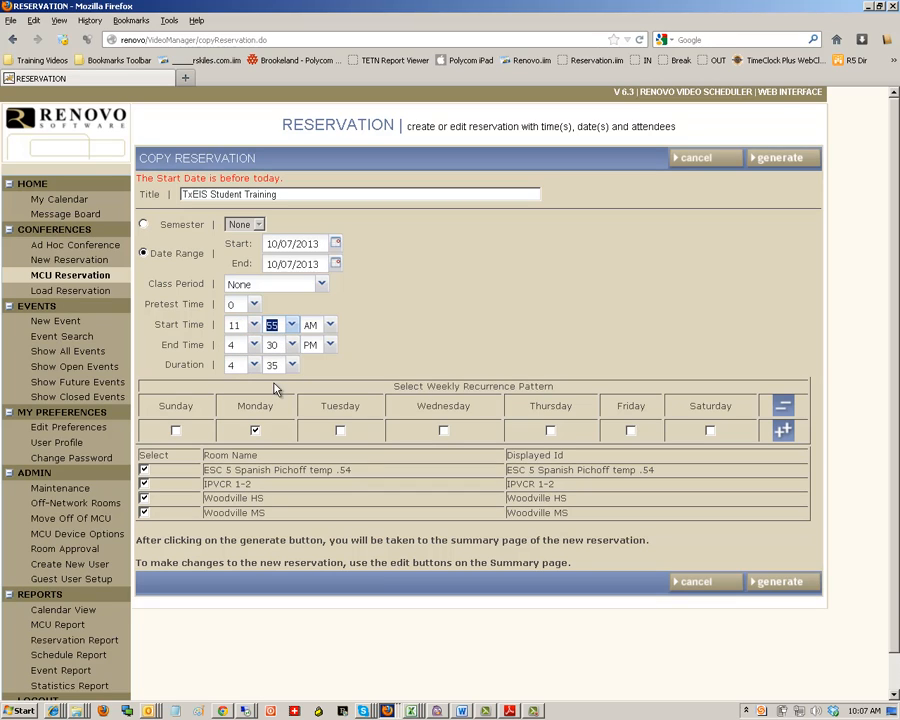
left_click(254, 431)
left_click(254, 431)
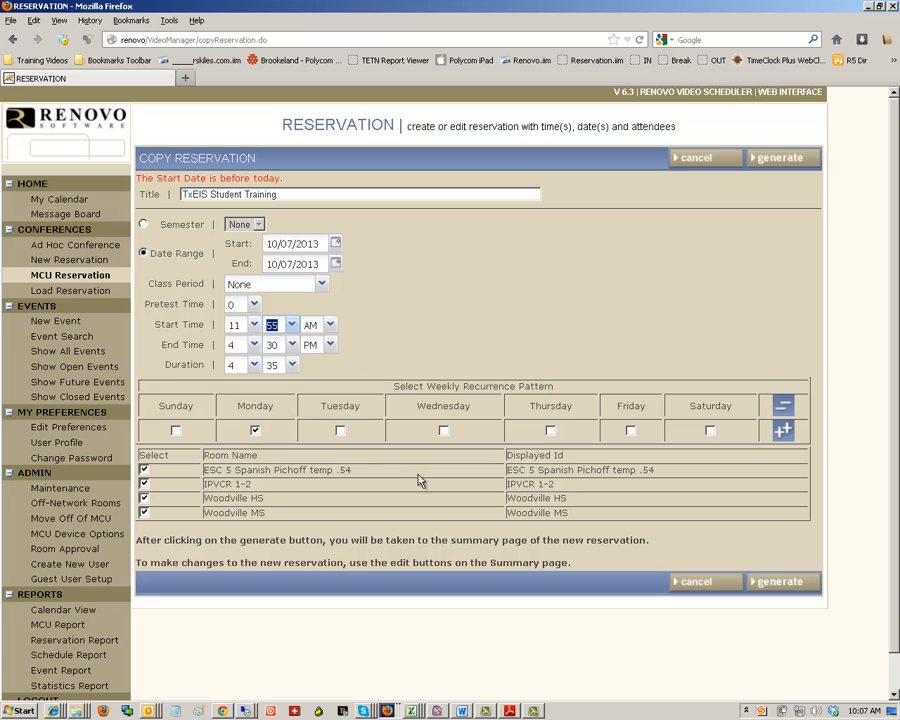
left_click(767, 583)
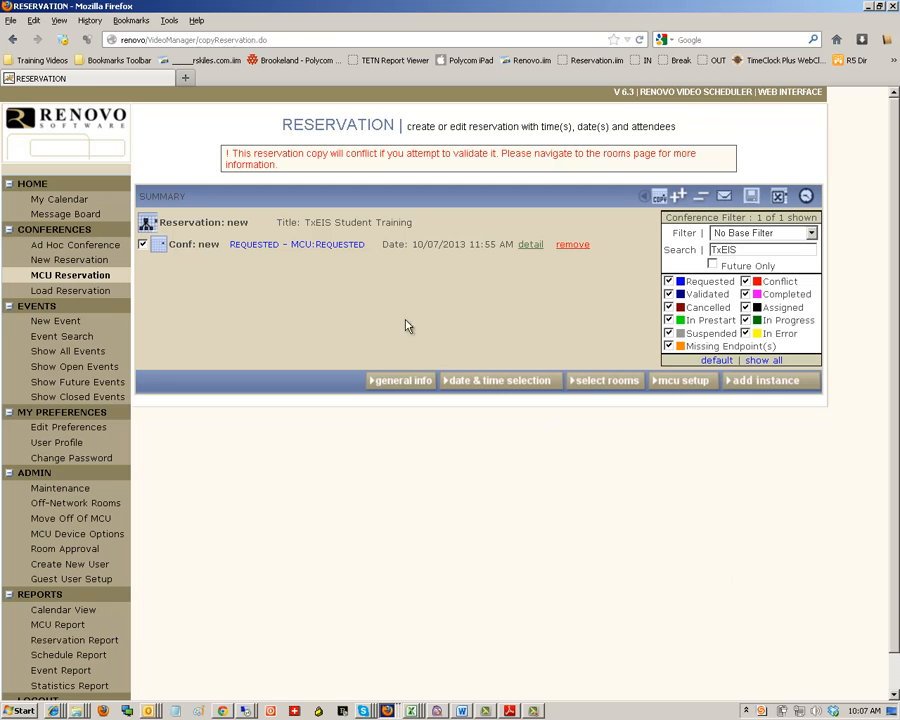
Review the new reservation's selected rooms, MCU capacity and participant connection settings, and finish the MCU setup
left_click(592, 381)
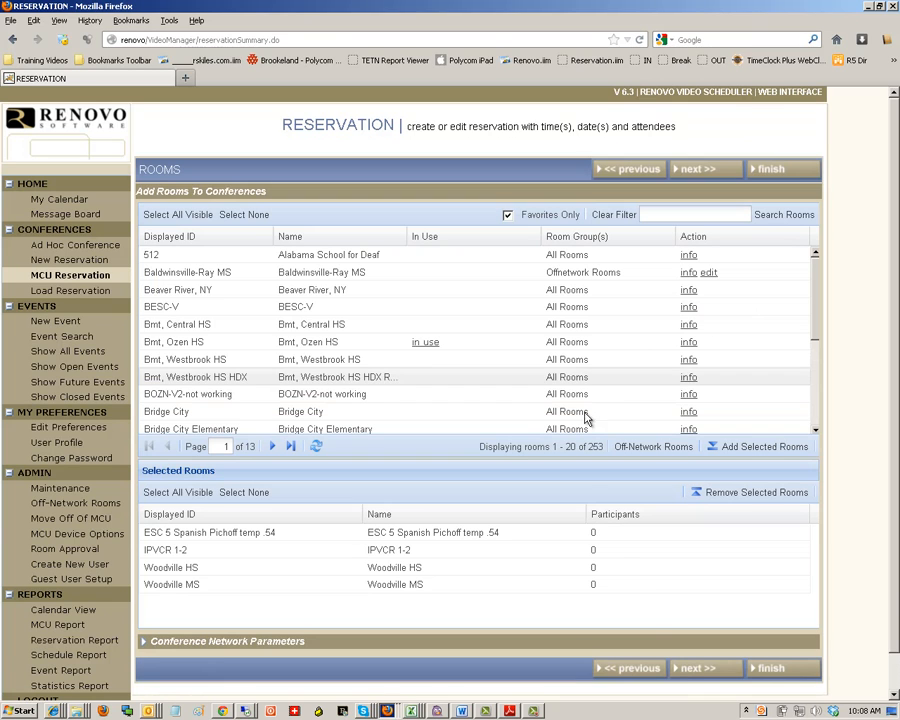
left_click(691, 673)
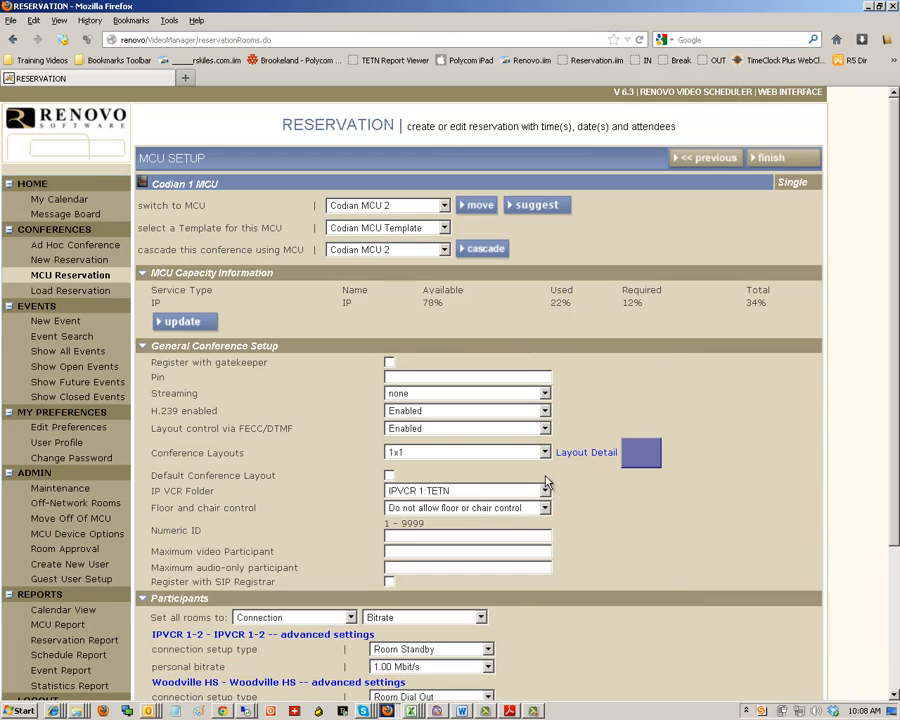
scroll(516, 474, "down", 4)
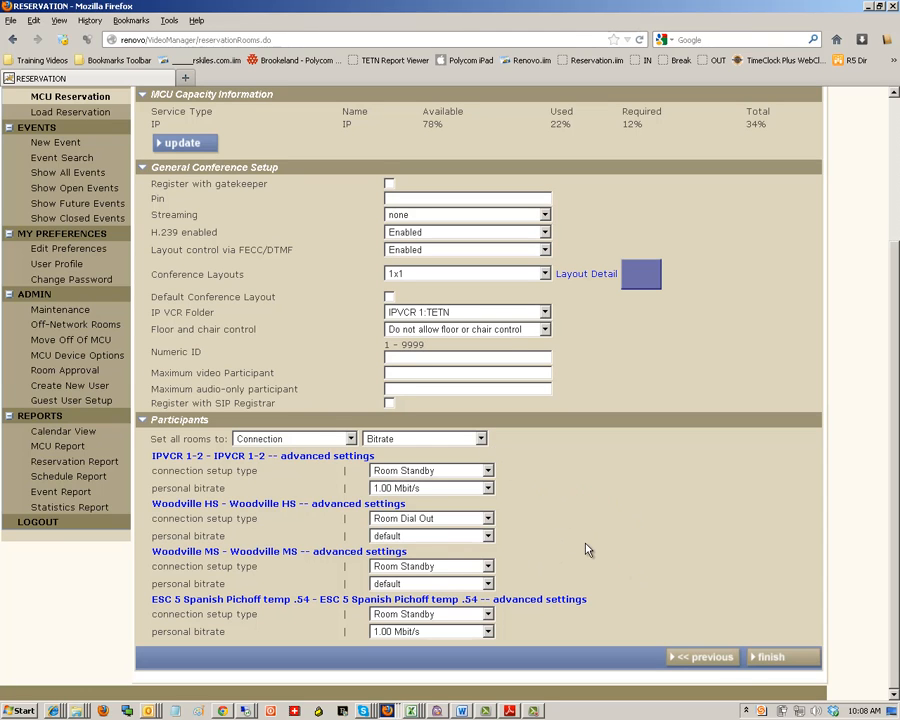
scroll(587, 549, "up", 3)
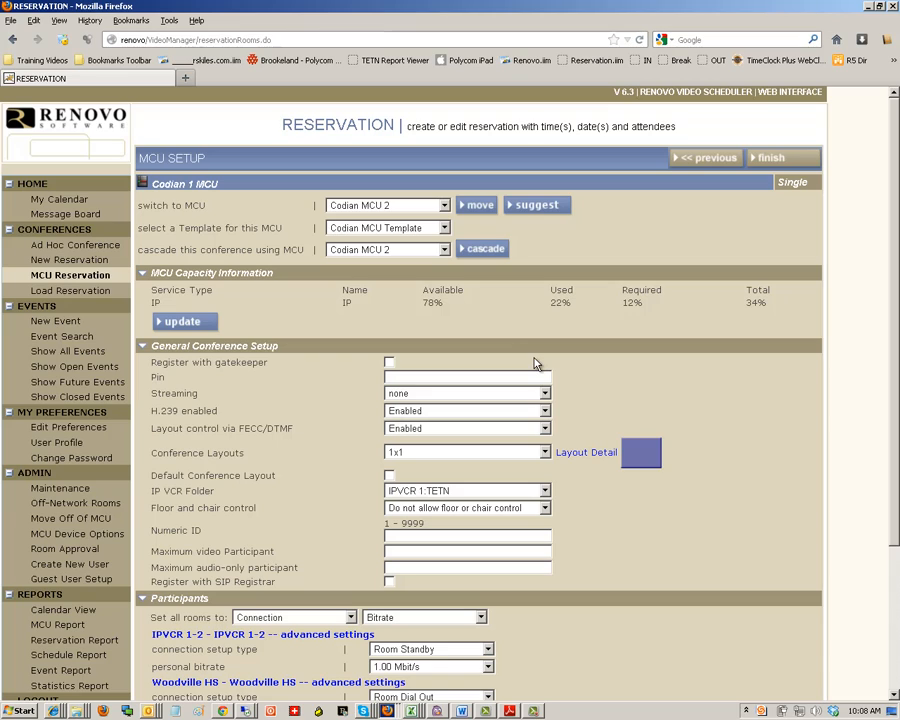
left_click_drag(744, 303, 764, 302)
scroll(500, 370, "down", 3)
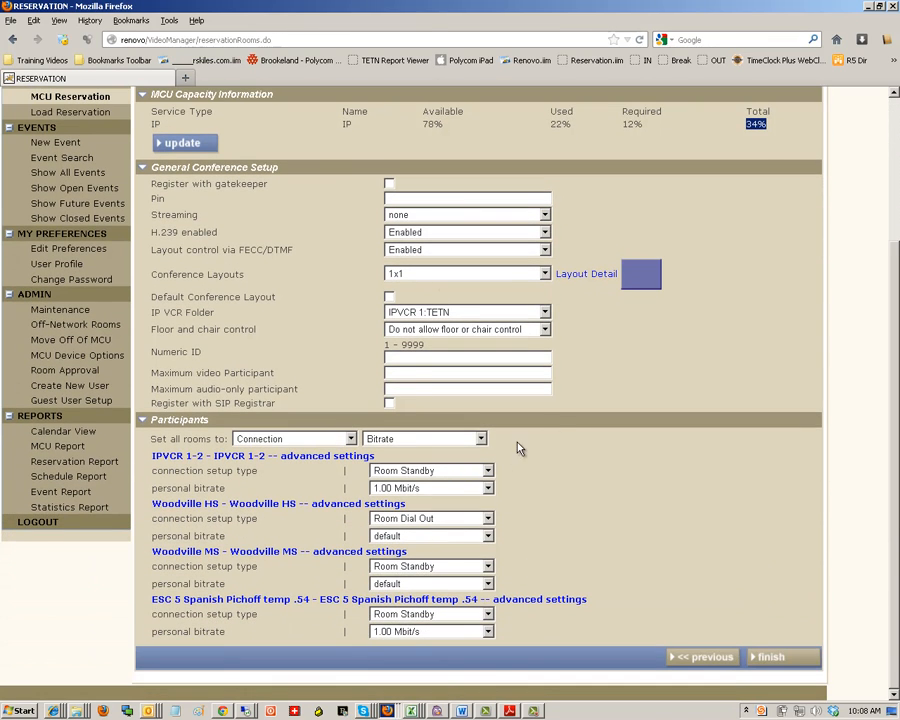
scroll(518, 446, "up", 3)
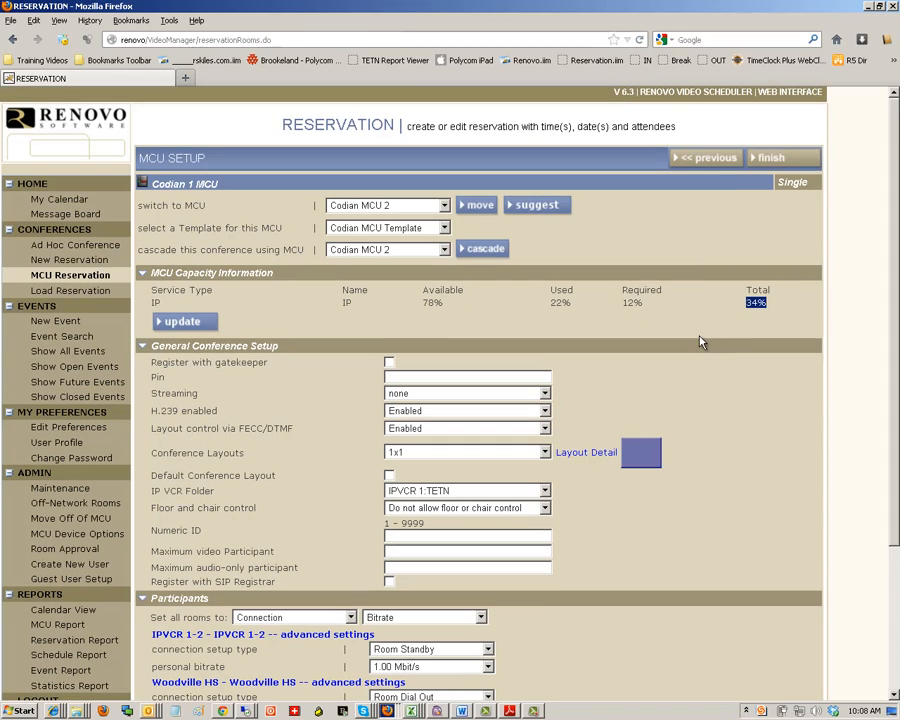
left_click(784, 157)
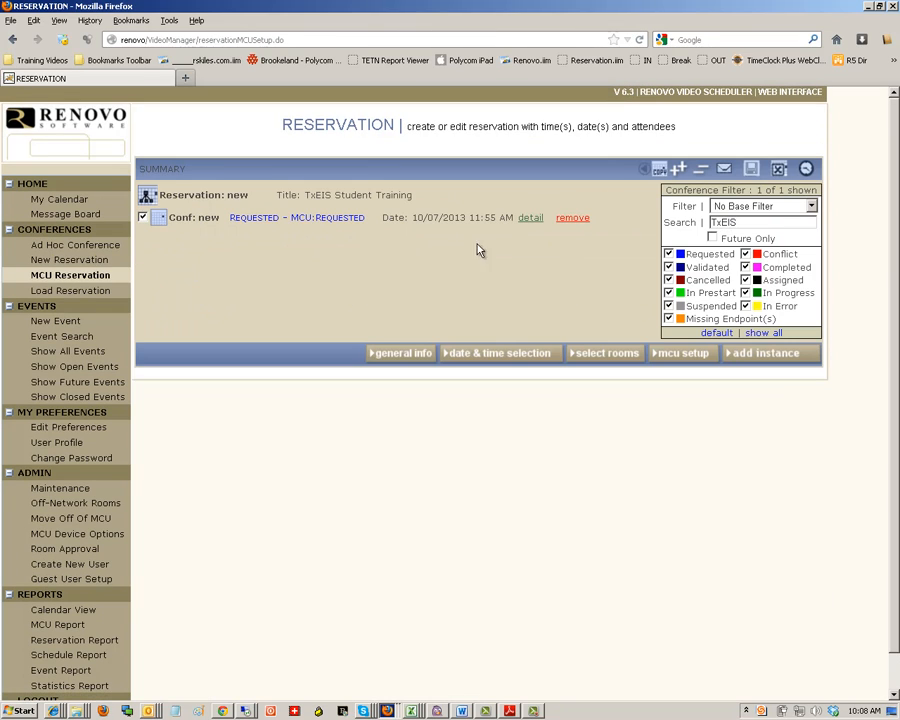
Show the save options of the new reservation, leave it unsaved and go to My Calendar
left_click(749, 174)
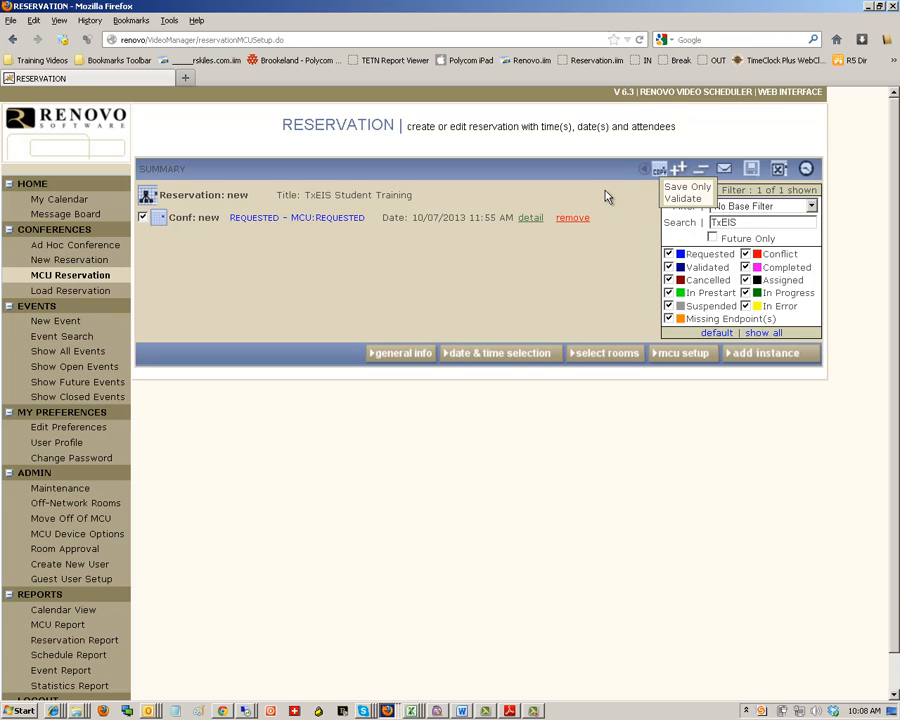
left_click(68, 199)
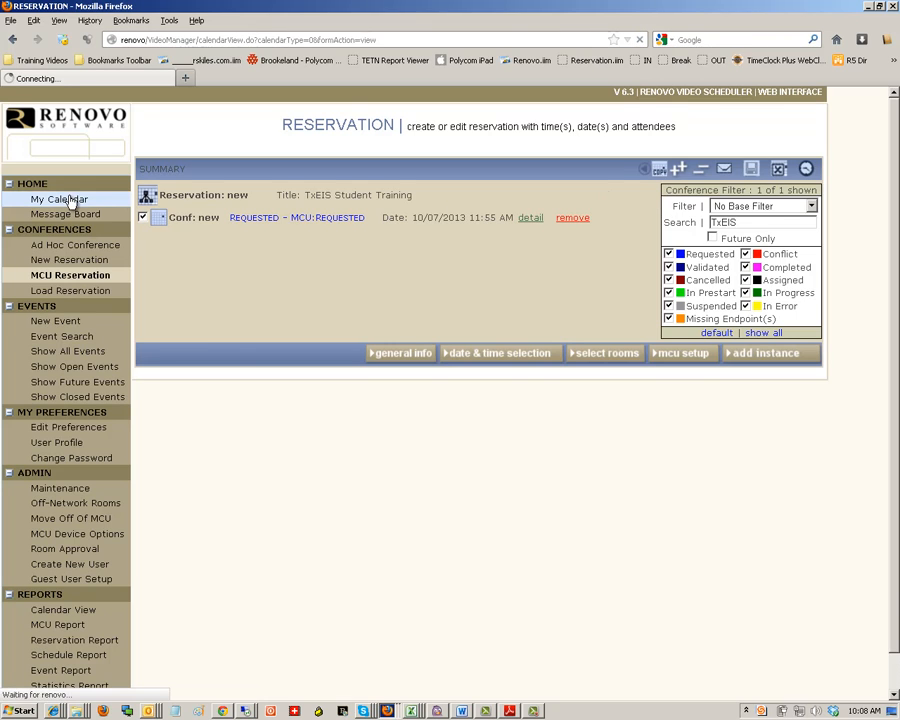